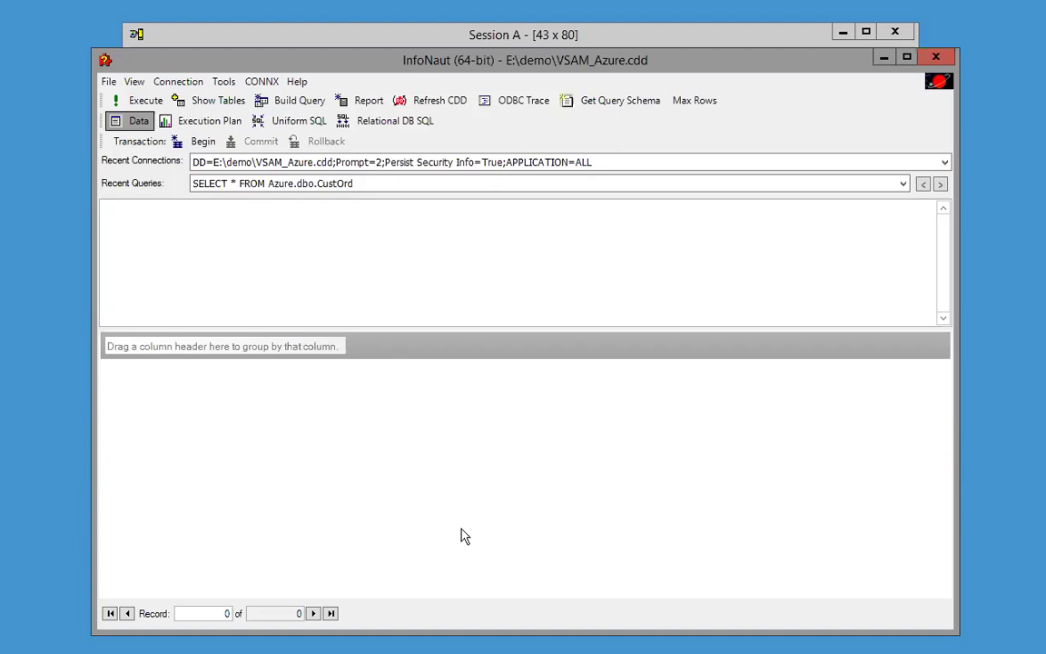
Query all columns of the zos23.dbo.CUSTOMERS table
left_click(203, 106)
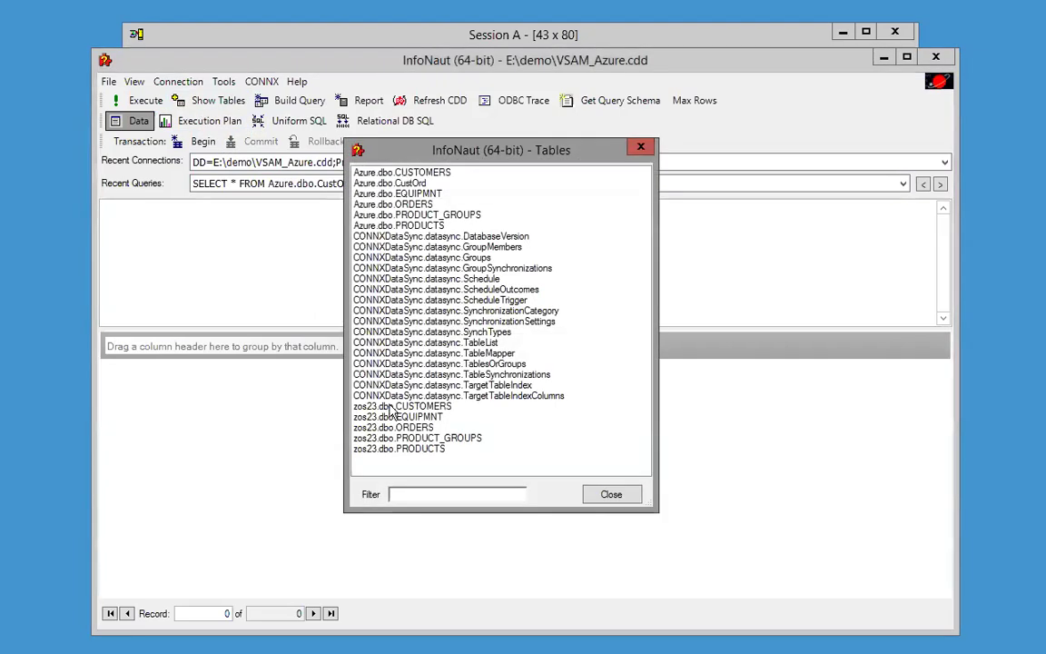
double_click(392, 406)
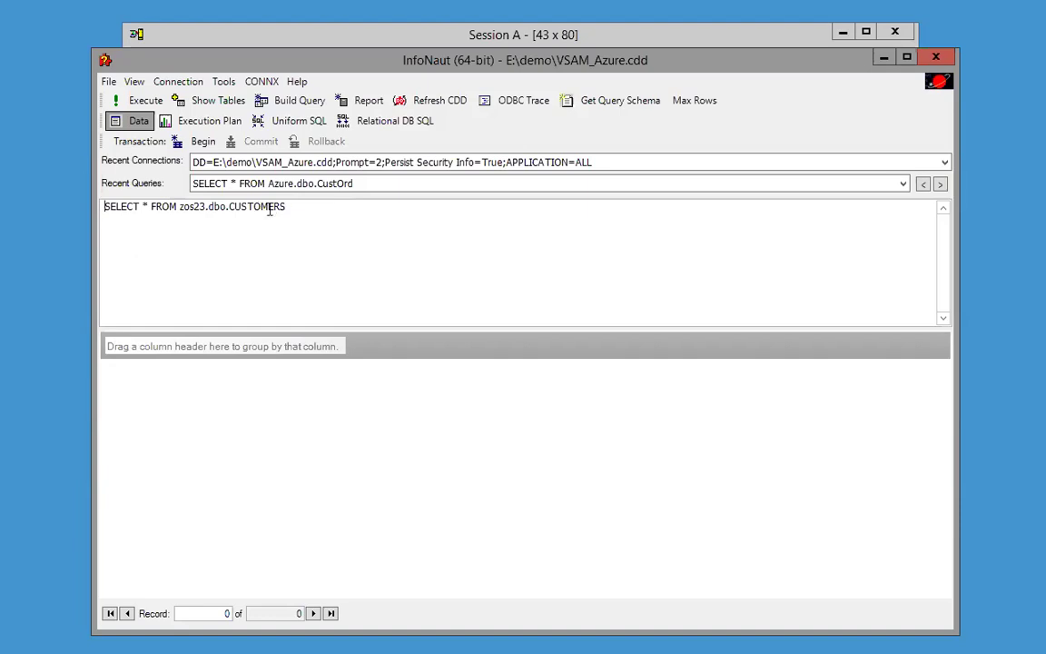
left_click(138, 107)
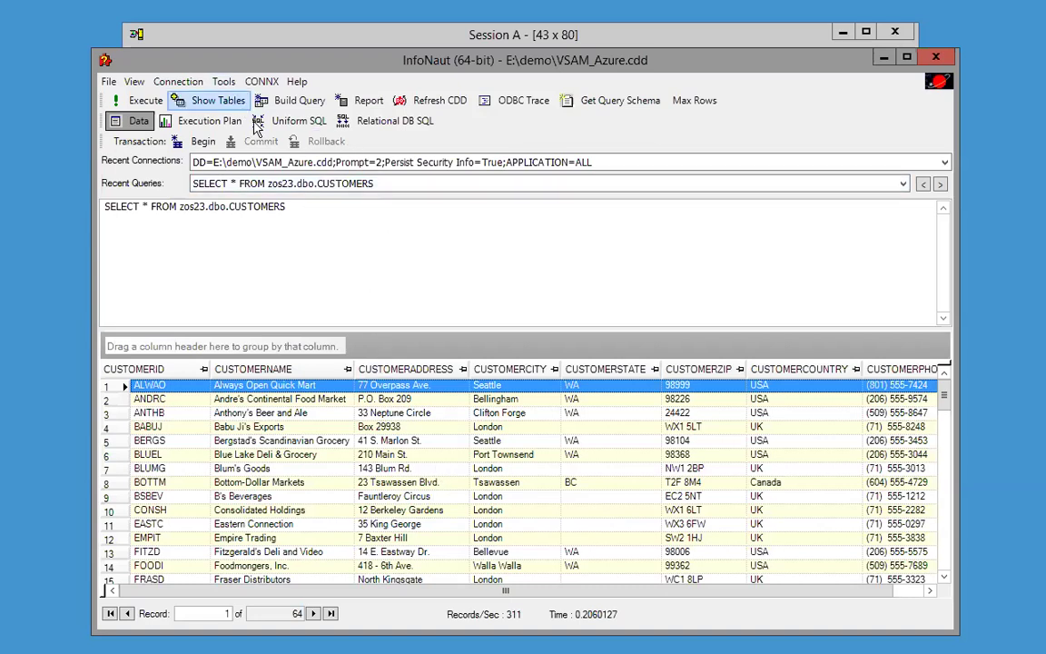
Open the CUSTOMERS query in the Query Builder, add zos23 dbo.ORDERS, and join the two tables on CUSTOMERID
left_click(288, 107)
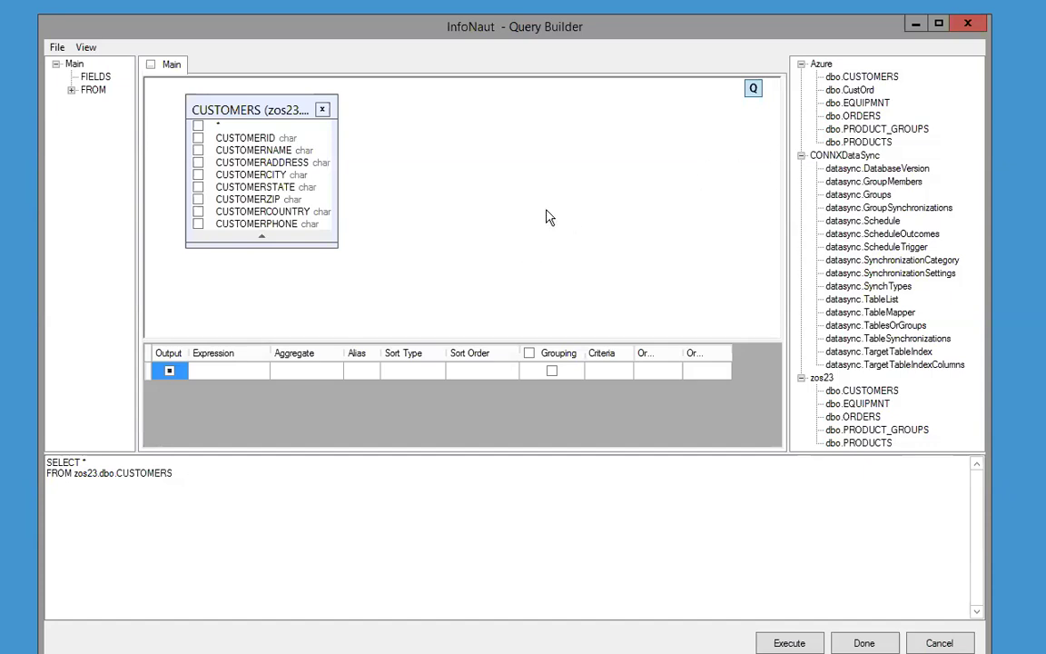
left_click(215, 111)
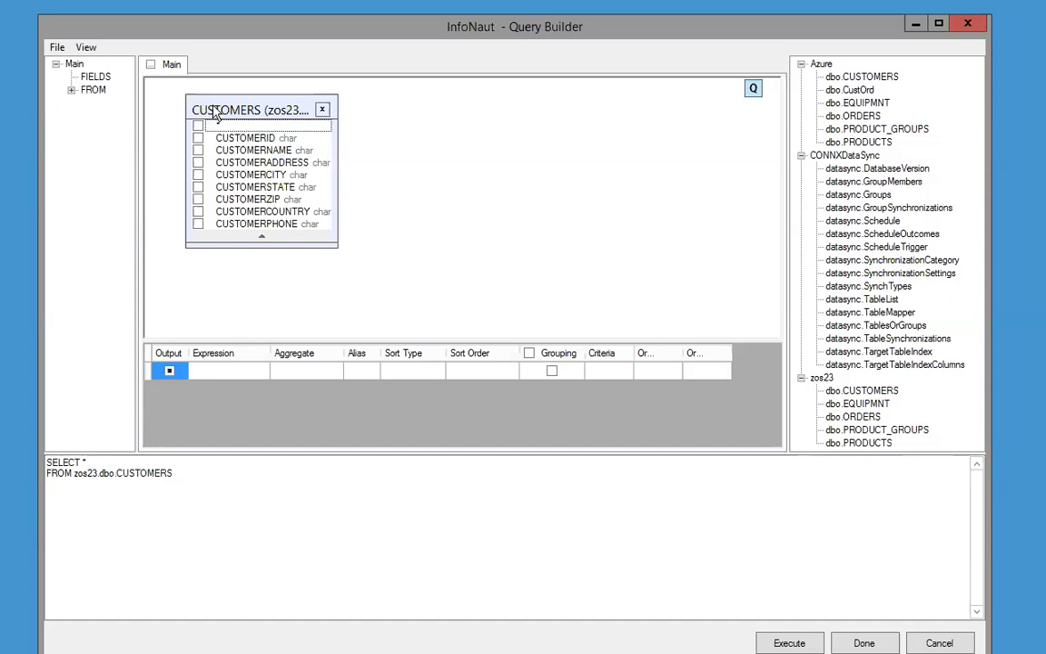
left_click_drag(217, 113, 207, 108)
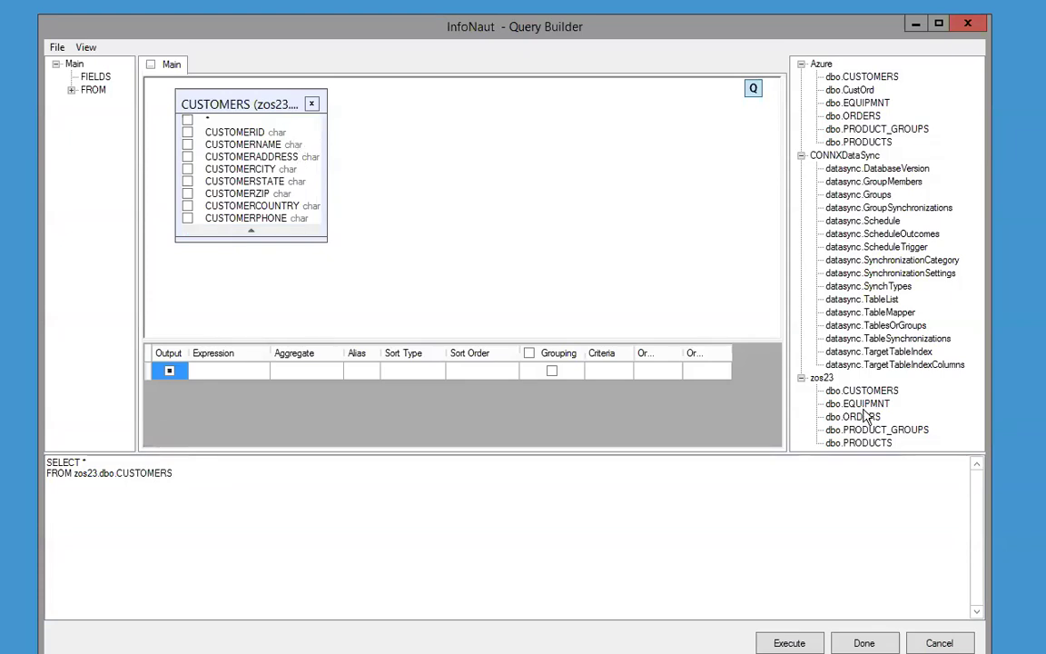
left_click_drag(861, 419, 423, 118)
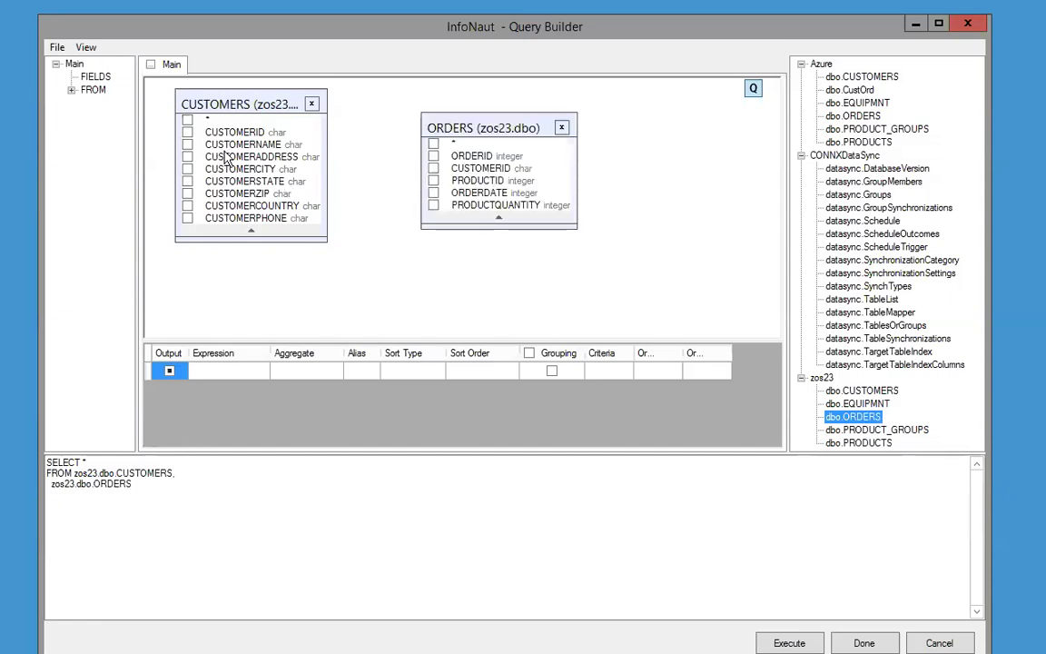
left_click_drag(214, 132, 435, 168)
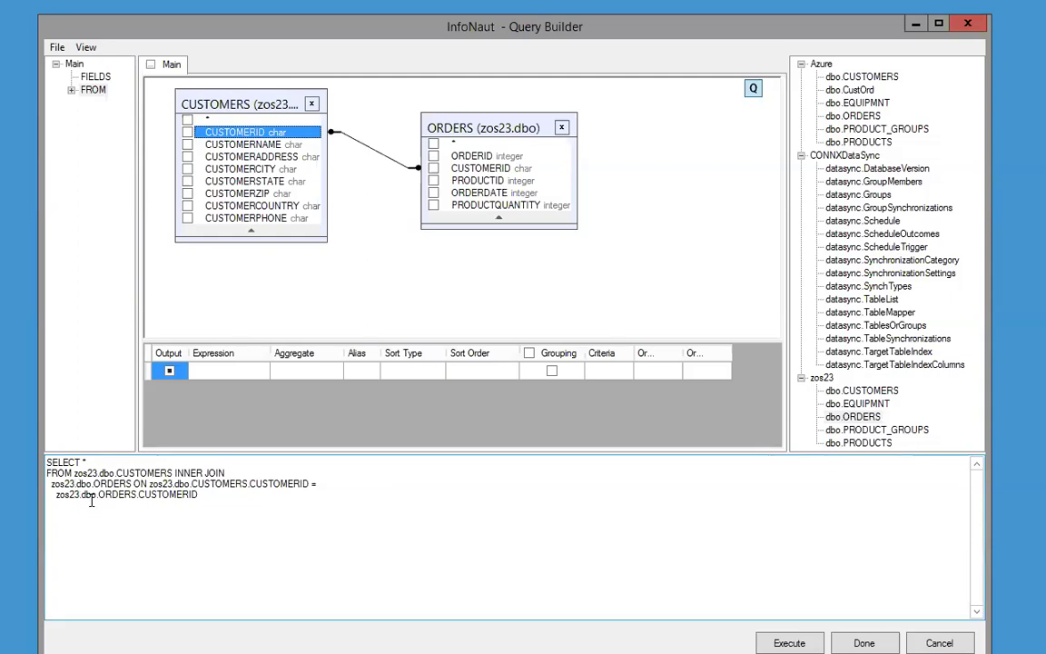
Include the customer's ID, name, address, city, state and zip fields from CUSTOMERS in the query output
left_click(187, 134)
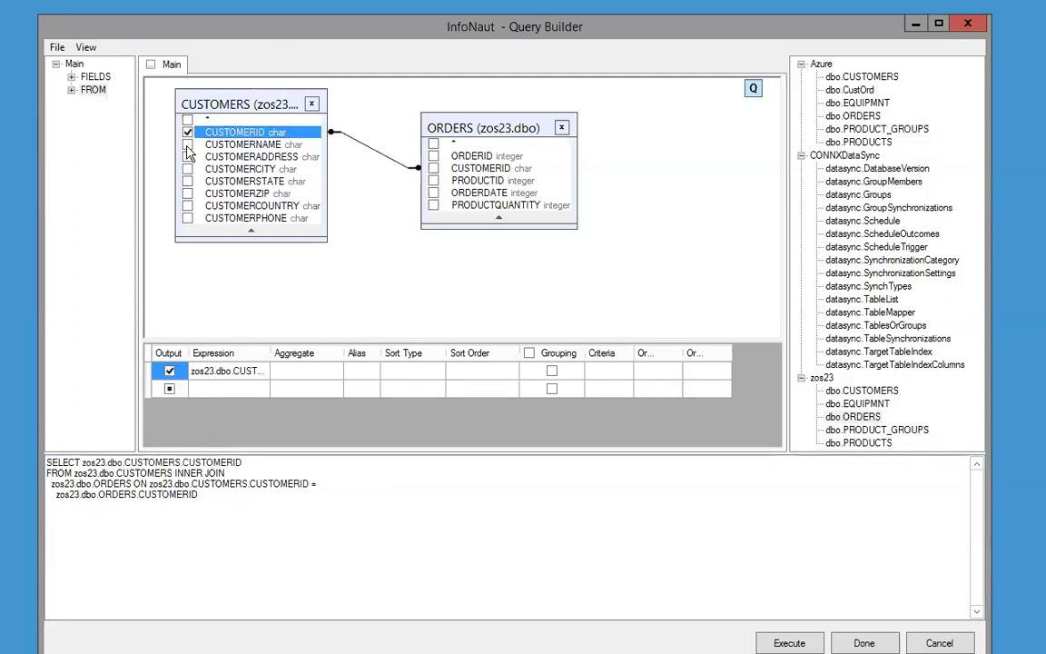
left_click(187, 145)
left_click(187, 157)
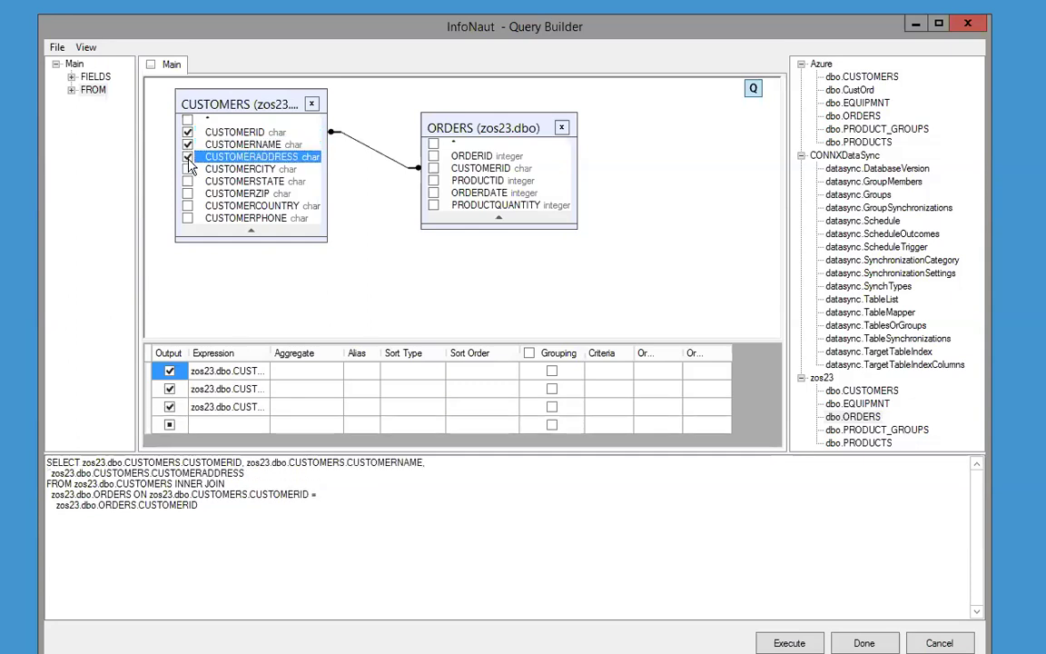
left_click(188, 170)
left_click(188, 181)
left_click(188, 193)
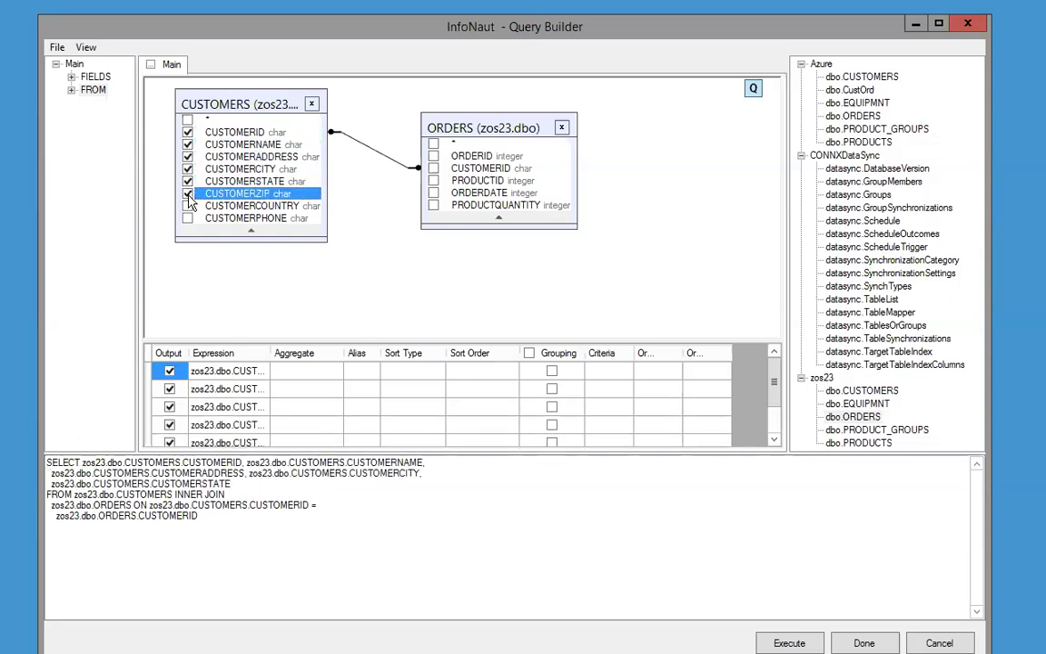
Include ORDERID, PRODUCTID and PRODUCTQUANTITY from the ORDERS table in the query output
left_click(433, 156)
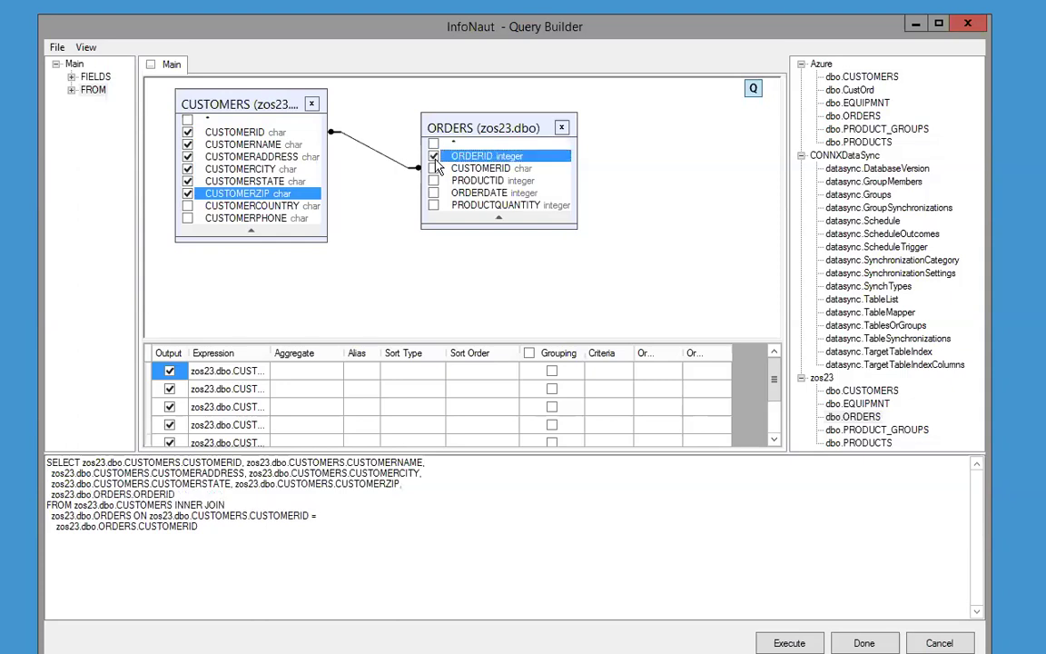
left_click(433, 181)
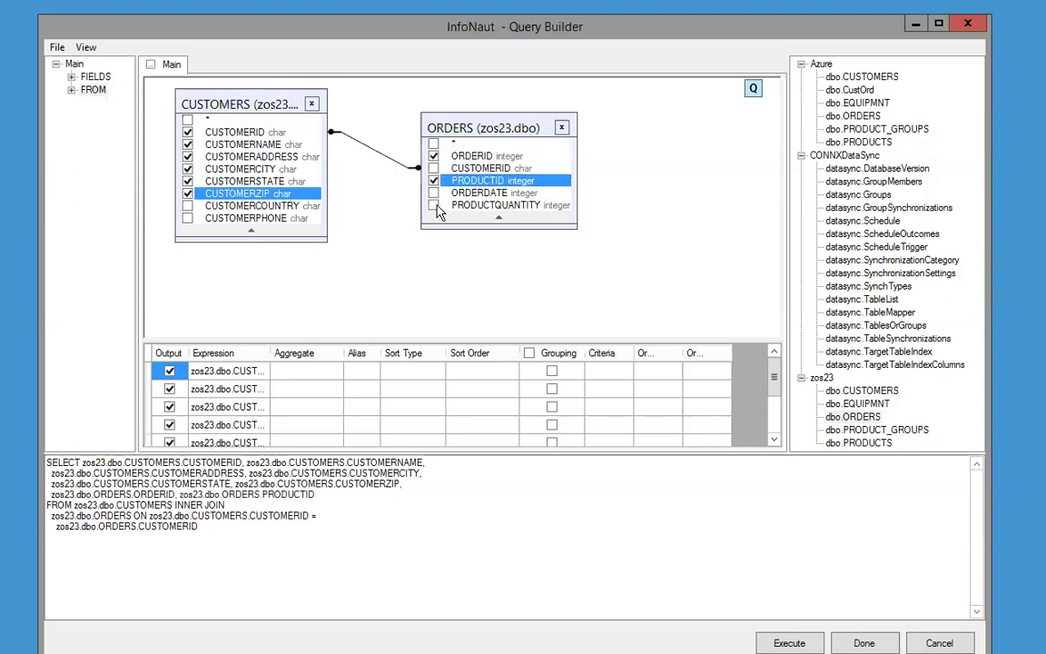
left_click(437, 207)
left_click(435, 206)
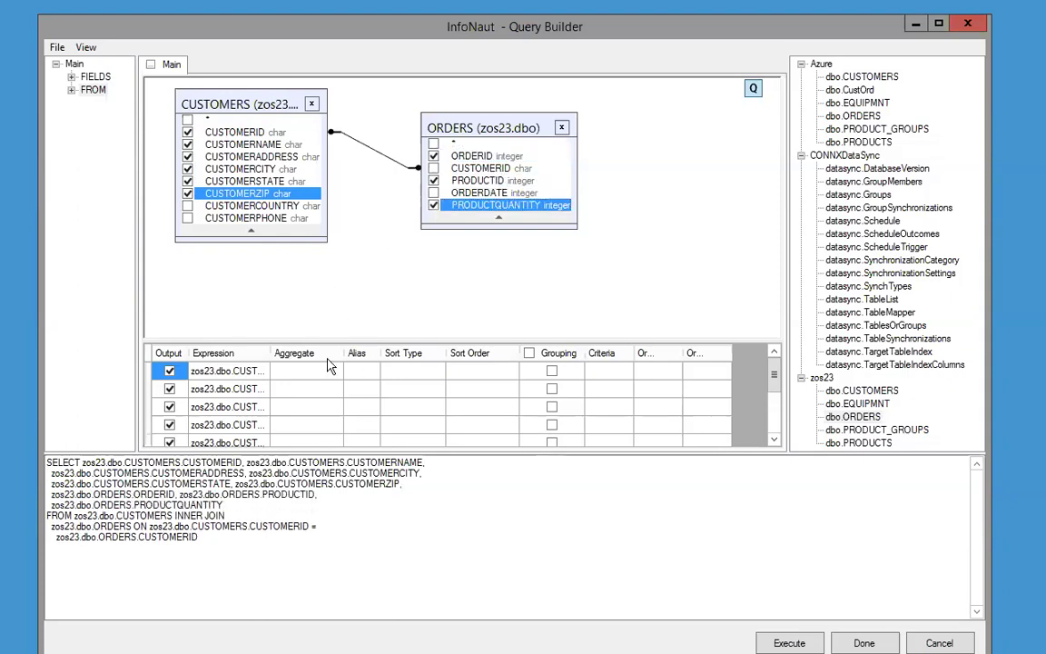
Set the sort order of CUSTOMERS.CUSTOMERID to 1, then finish building the join query and execute it
left_click_drag(270, 352, 361, 355)
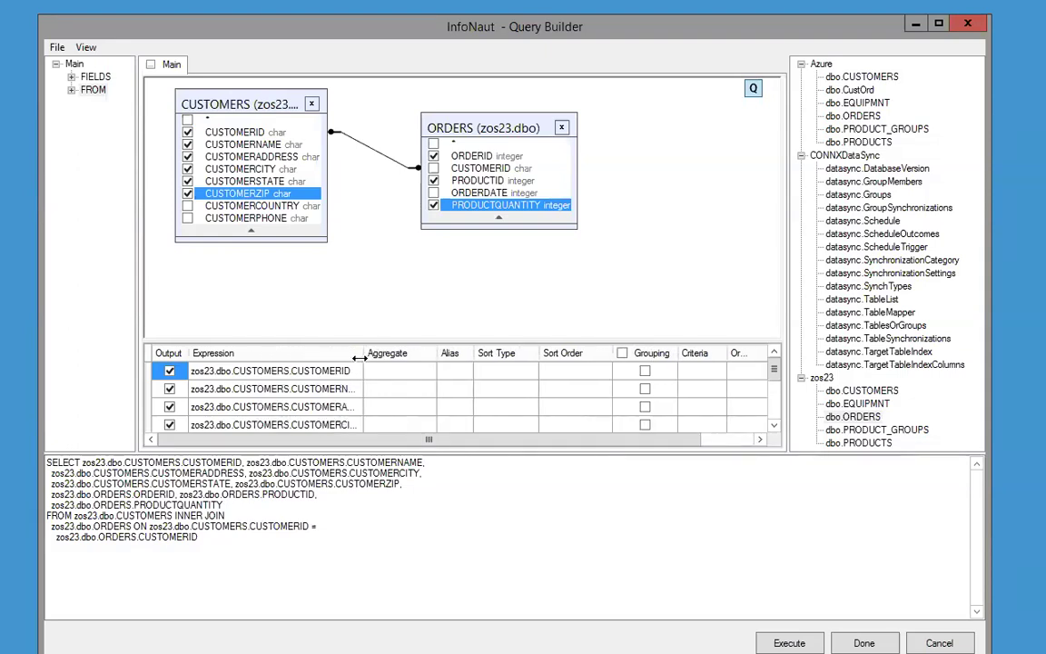
left_click(571, 371)
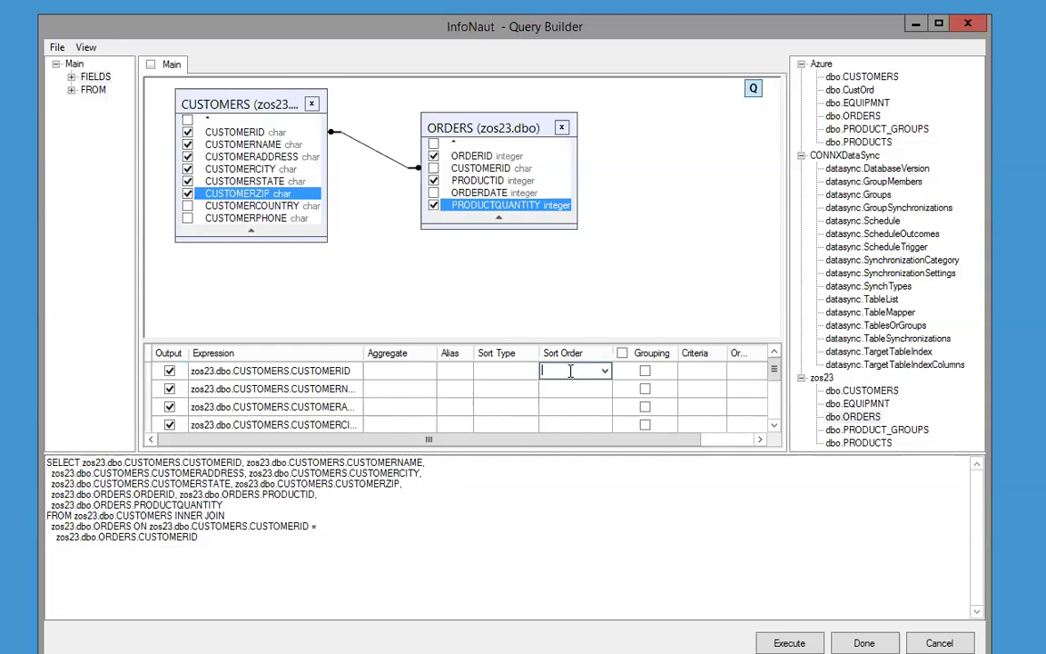
key("Down")
left_click(385, 536)
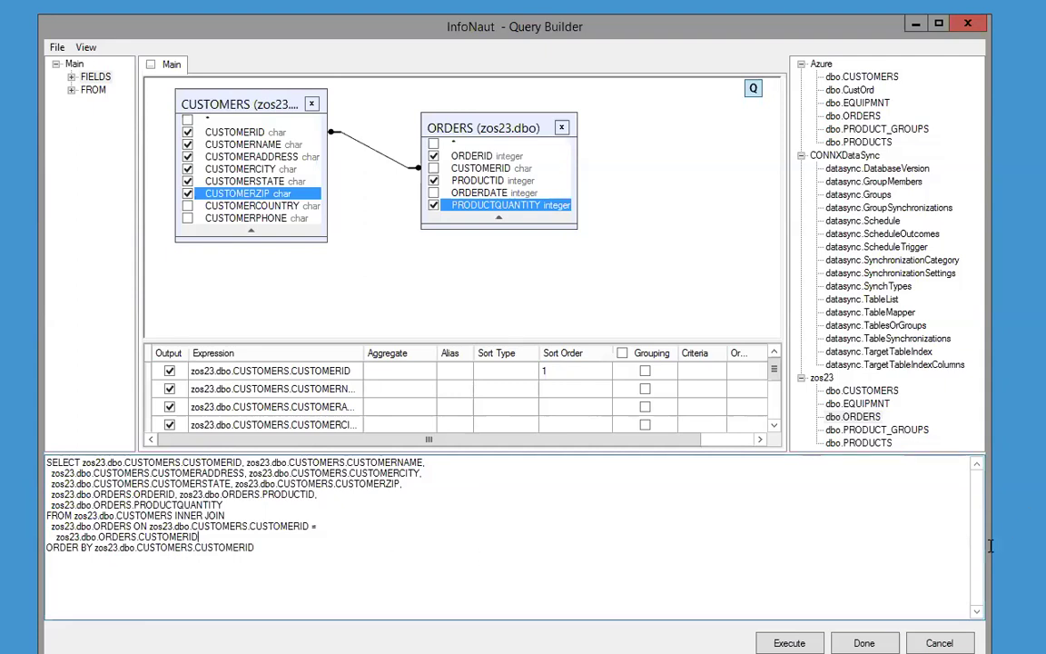
left_click(864, 643)
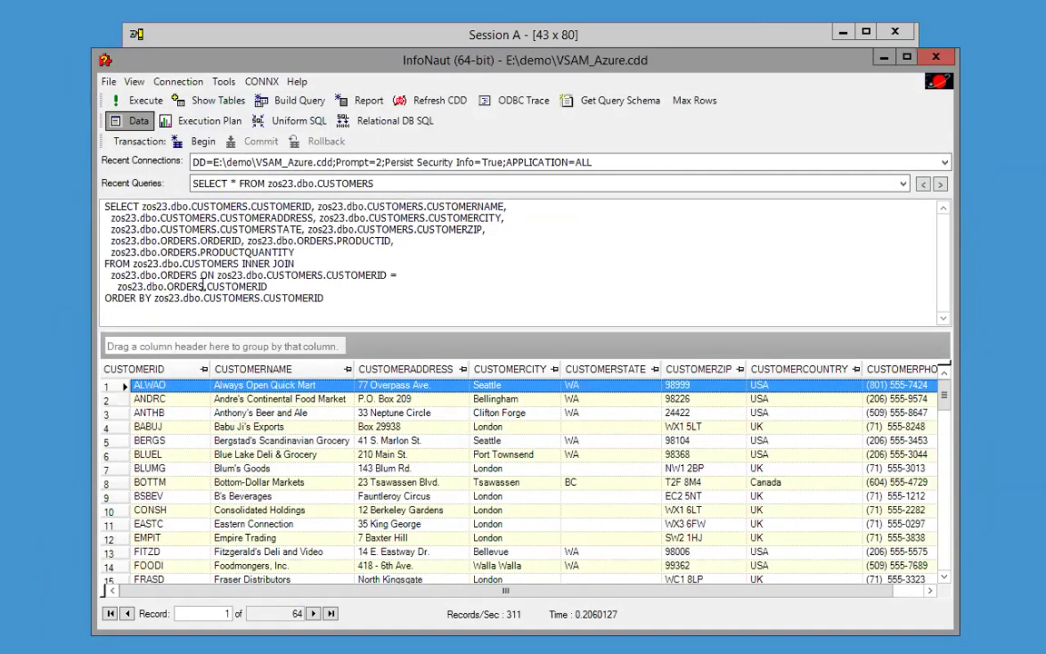
left_click(139, 101)
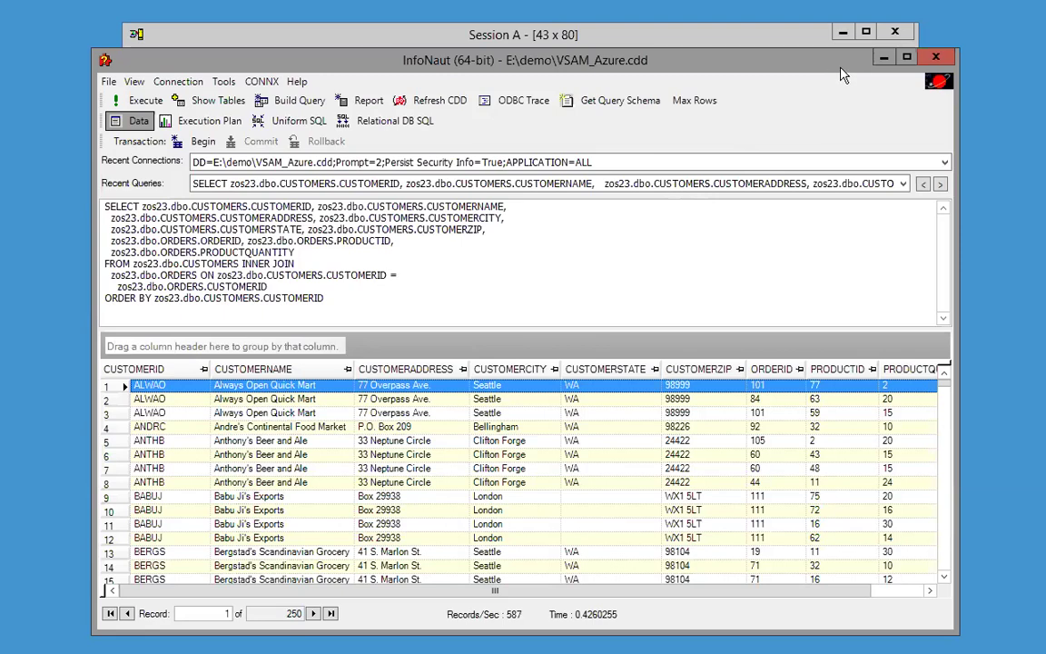
Switch to the CONNX DataSync Transformation Server and review the default target database setting before returning to the table list
left_click(883, 56)
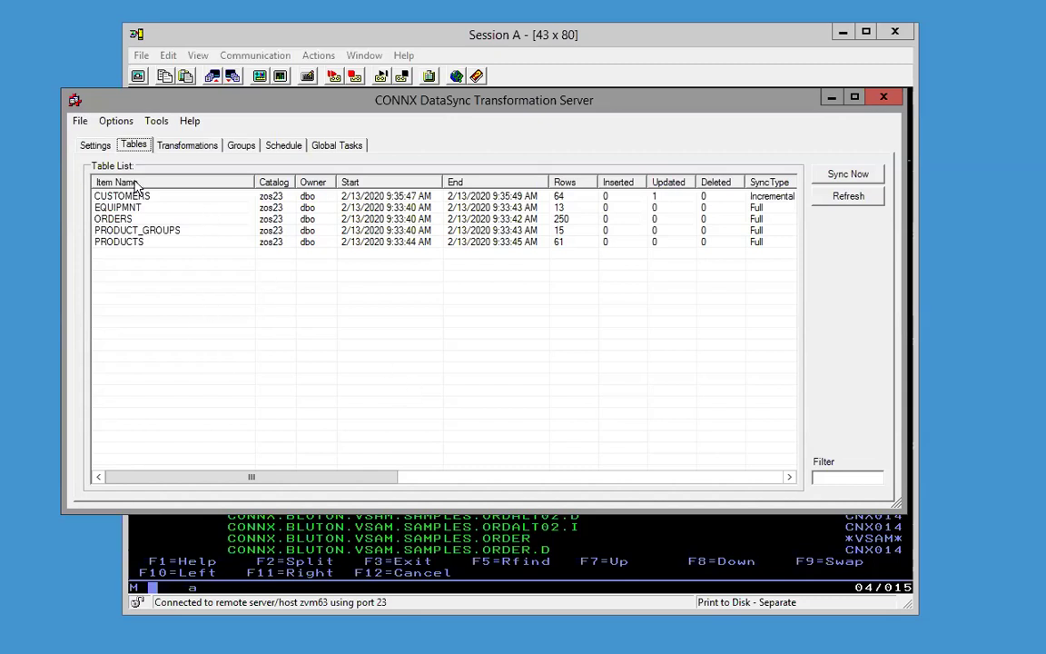
left_click(92, 145)
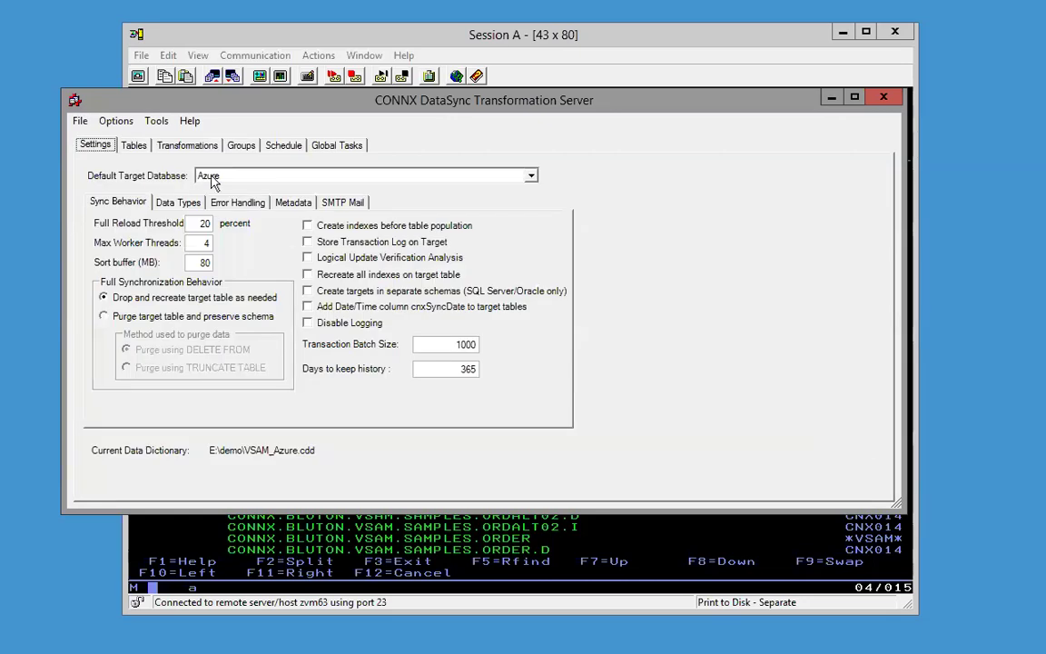
left_click(134, 146)
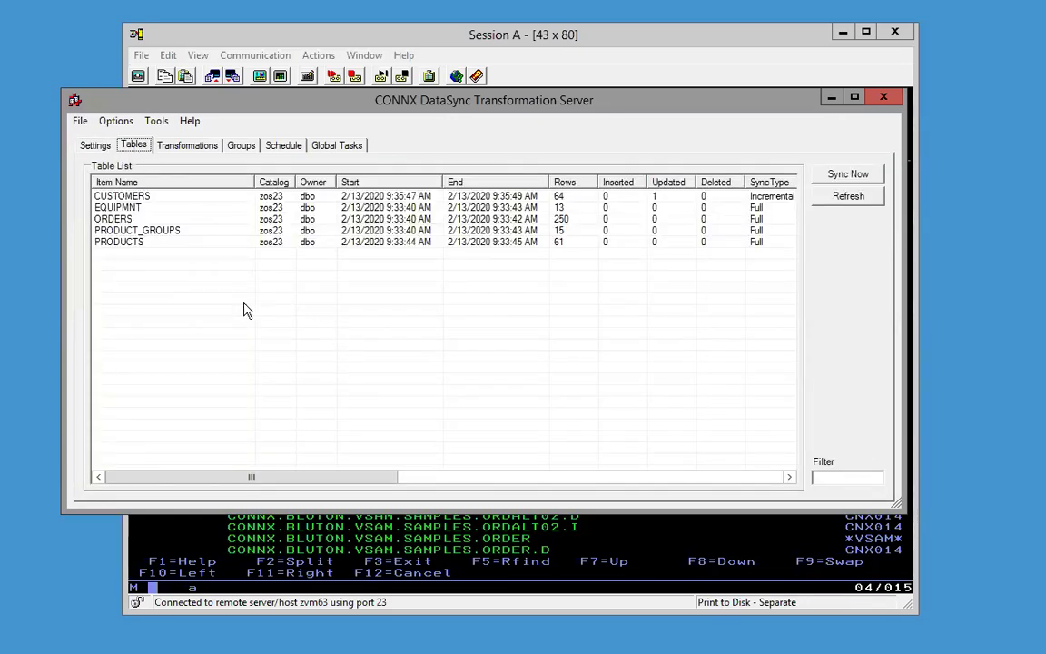
Synchronize all listed tables from CUSTOMERS through PRODUCTS using the Full Reload synchronization type
left_click(120, 196)
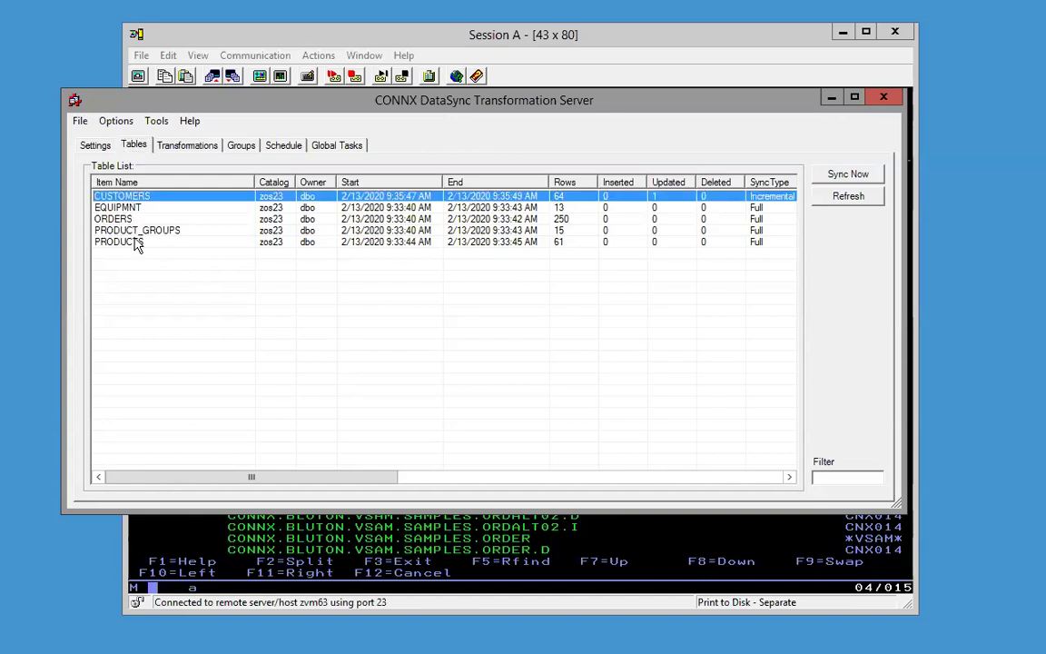
left_click(134, 243, "shift")
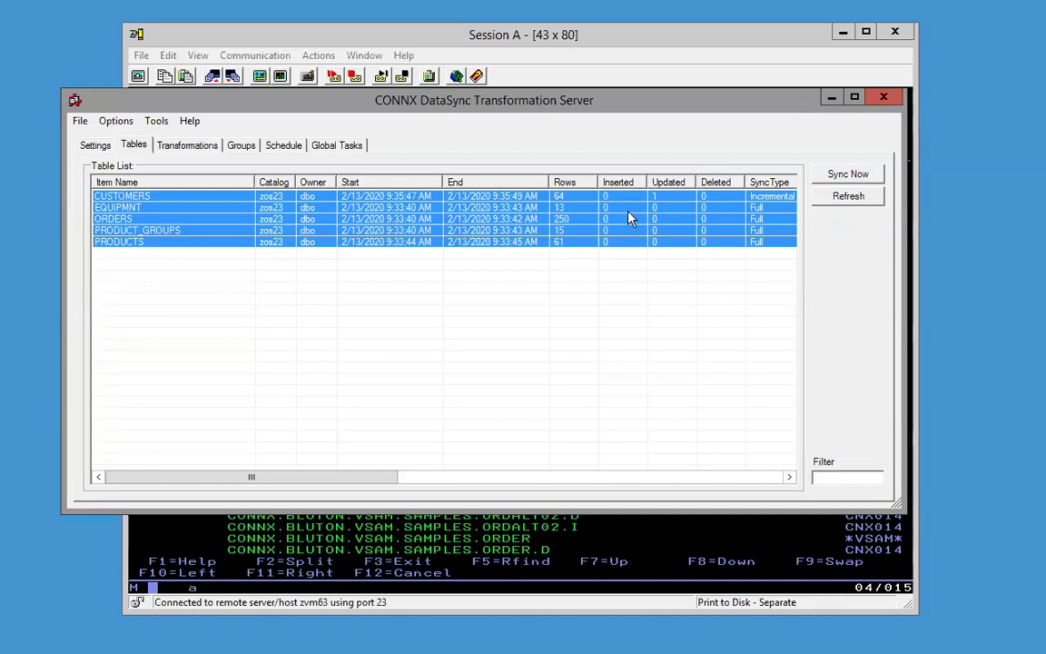
left_click(828, 178)
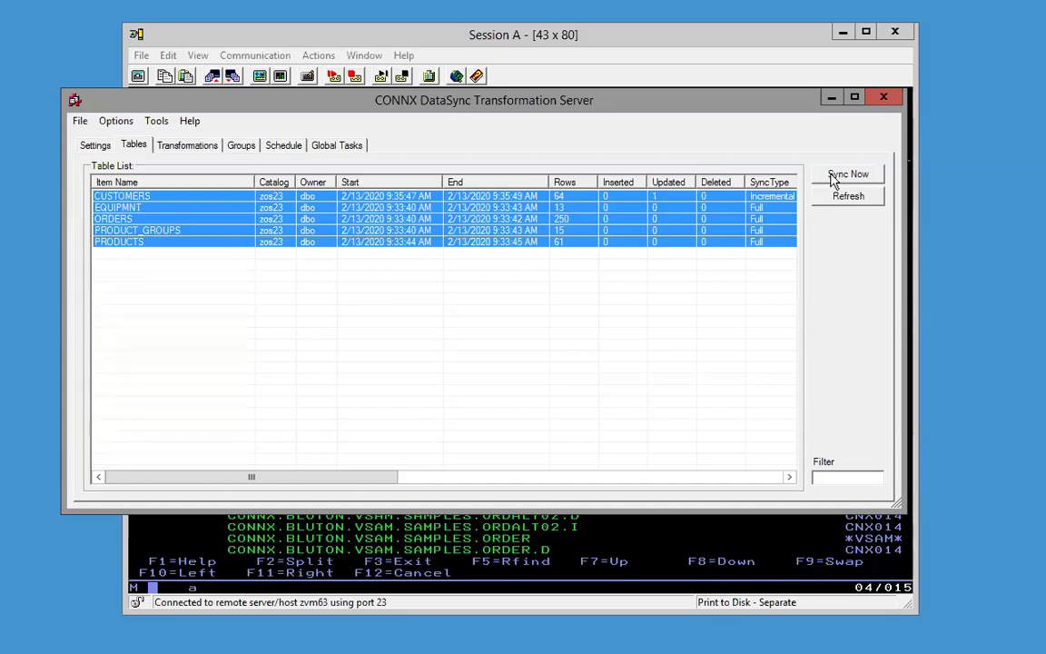
left_click(834, 177)
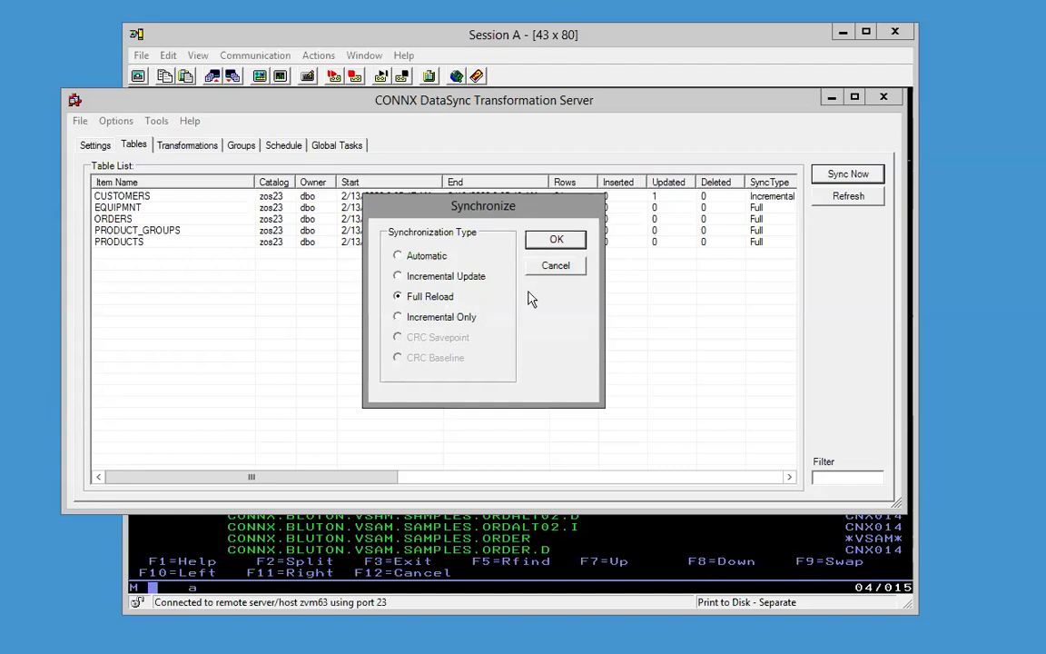
left_click(555, 243)
left_click(556, 242)
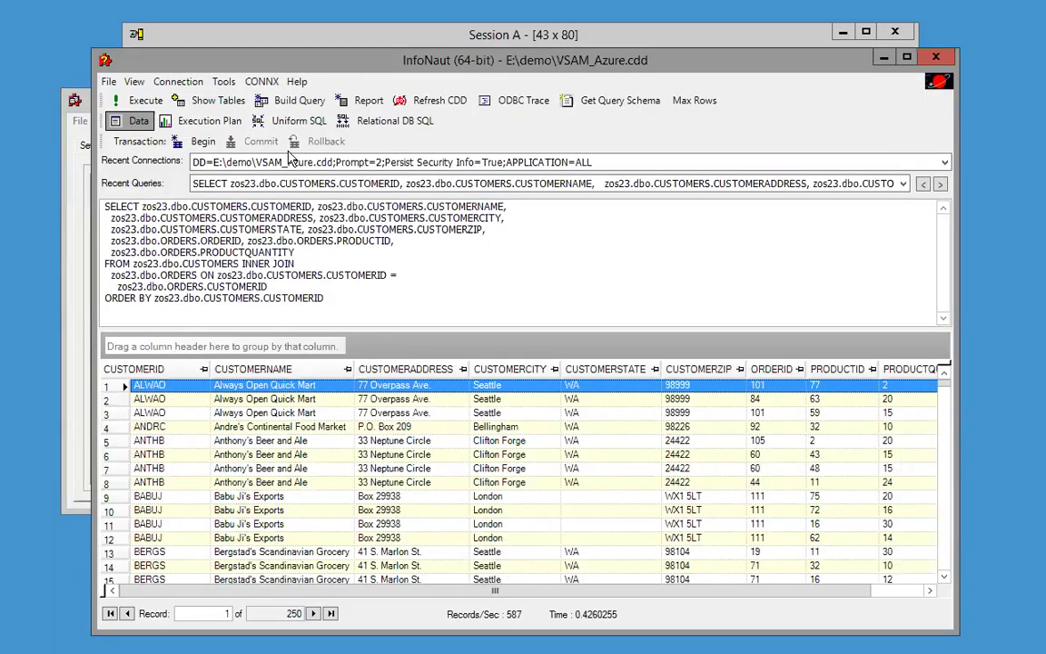
Replace the join query with one selecting all columns of zos23.dbo.CUSTOMERS and execute it
left_click(211, 101)
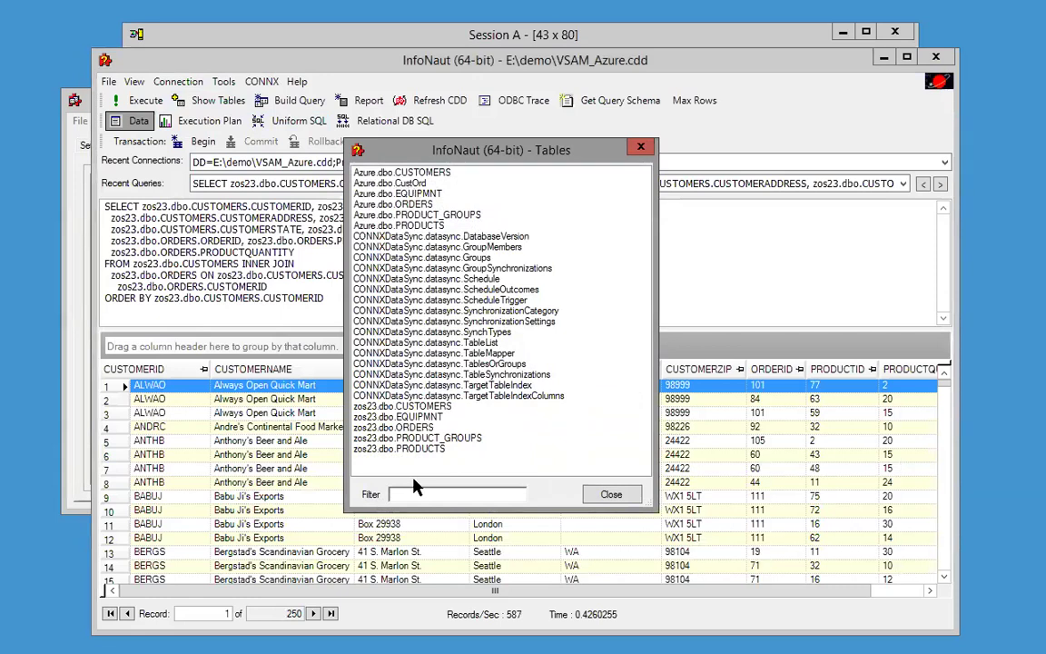
double_click(400, 406)
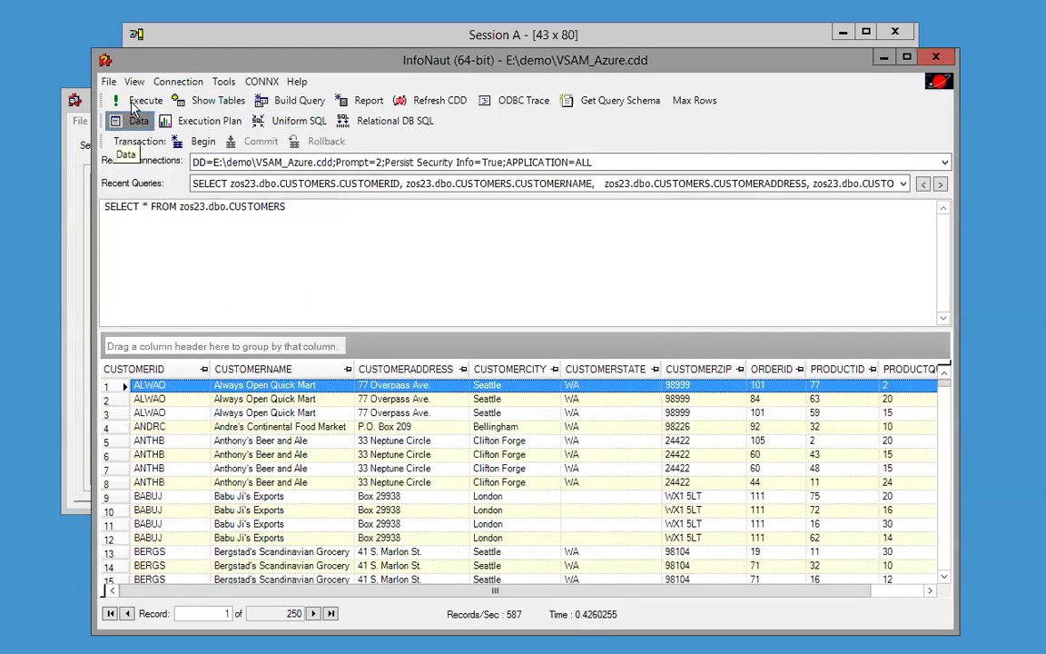
left_click(134, 103)
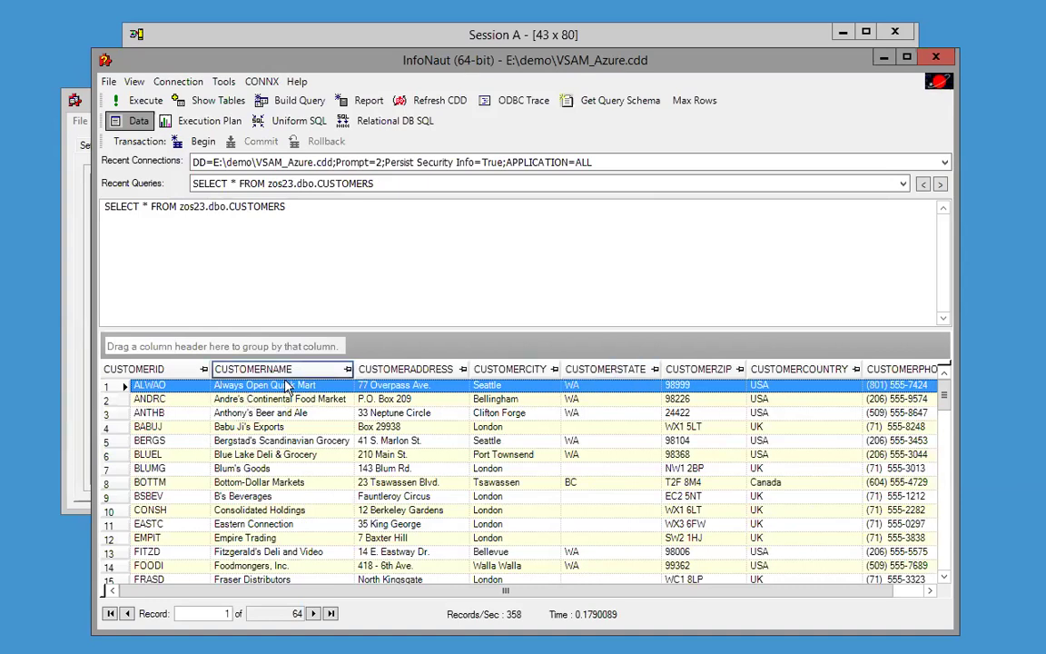
Try to query all columns of the synchronized Azure.dbo.CUSTOMERS table
left_click(198, 108)
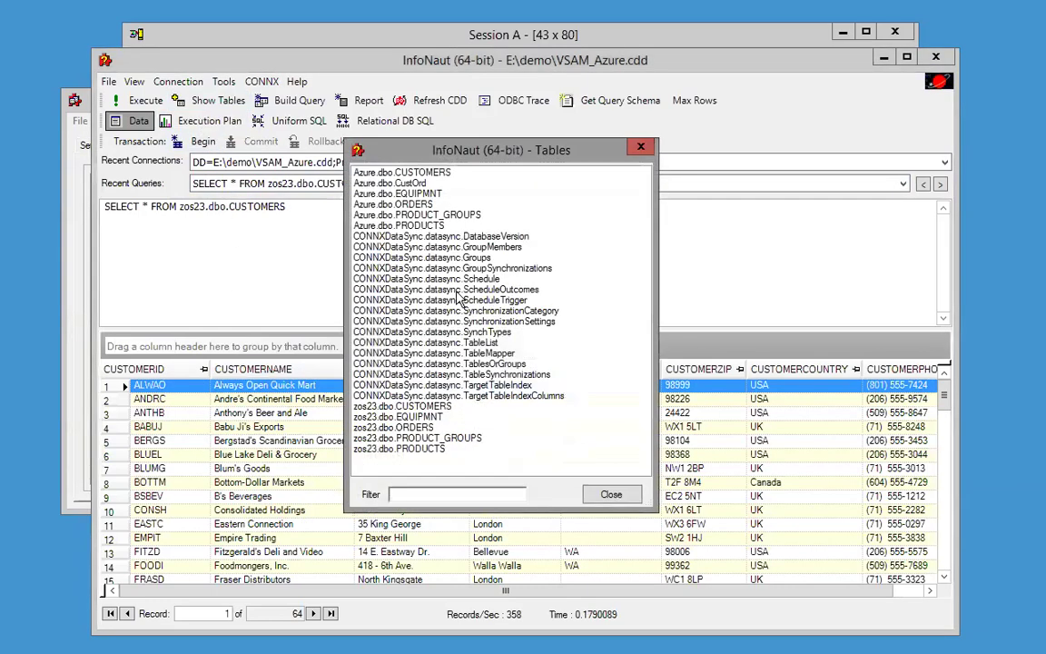
left_click(395, 173)
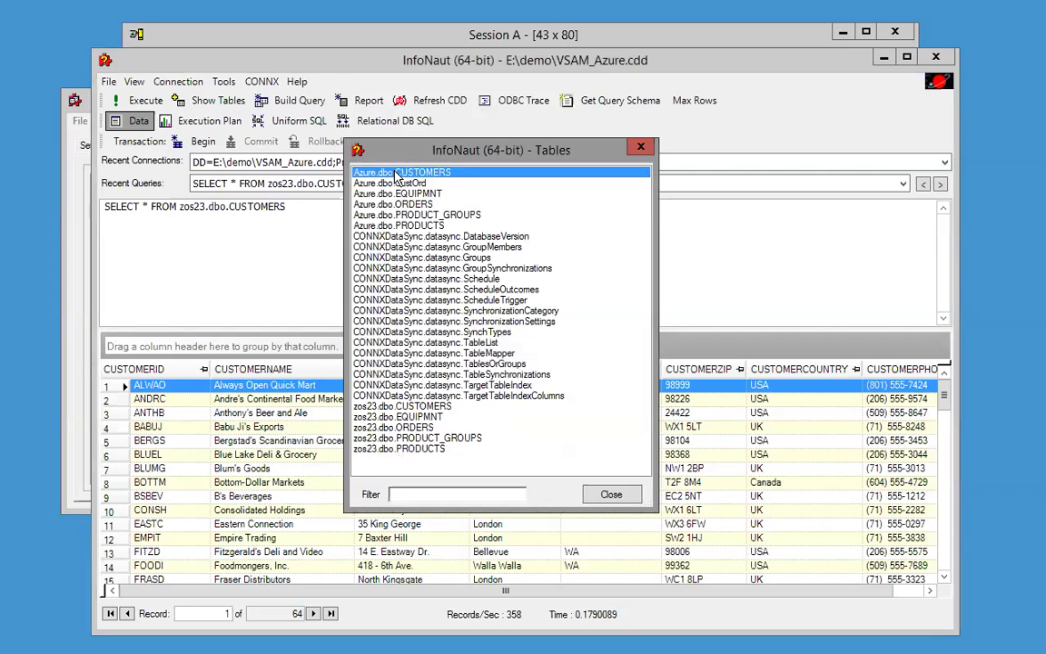
double_click(395, 173)
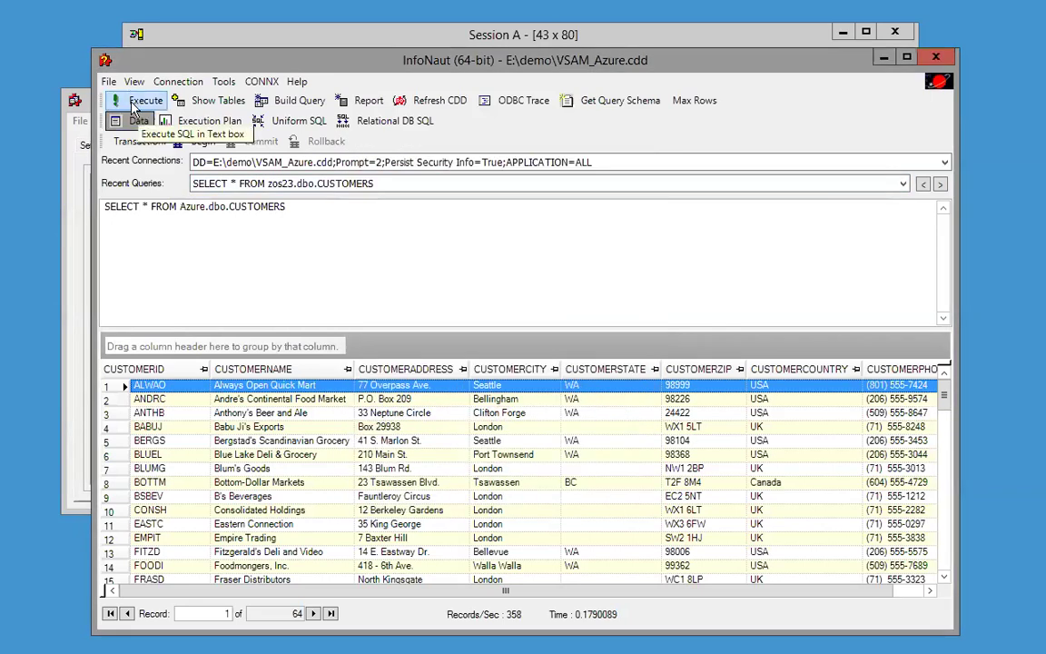
left_click(138, 104)
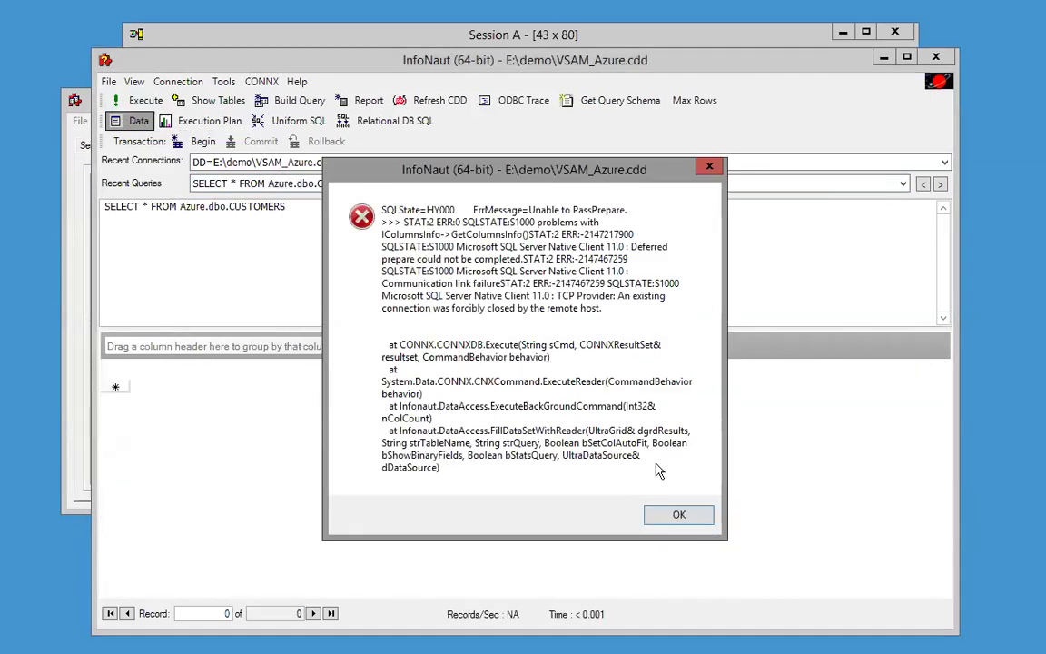
left_click(673, 514)
Reconnect to the E:\demo\VSAM_Azure.cdd data dictionary and log on with the option to connect to all databases
left_click(332, 163)
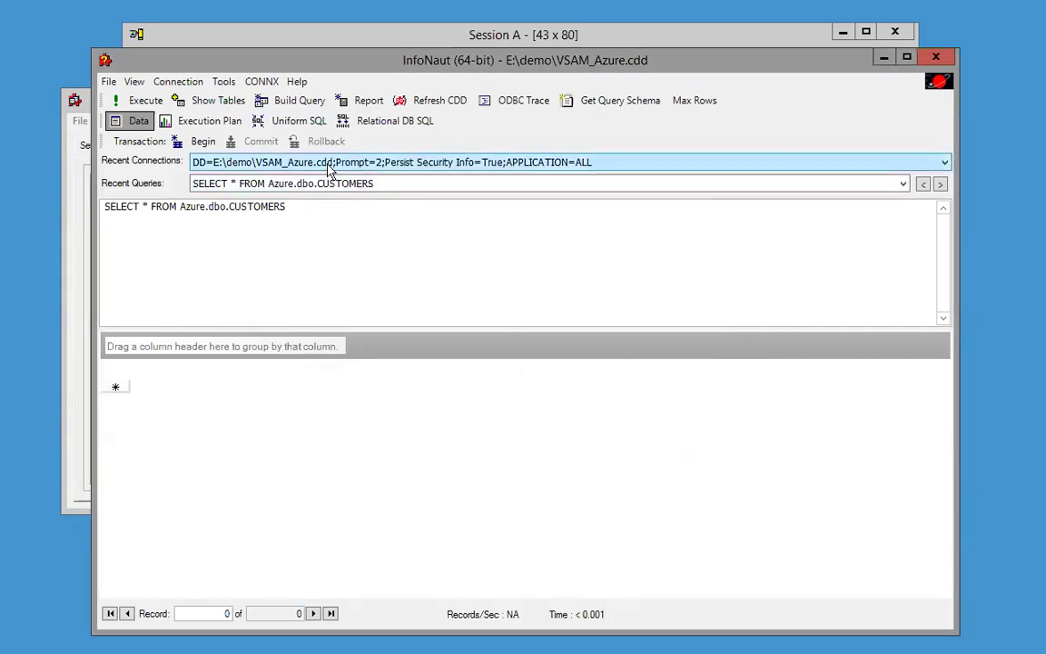
left_click(338, 180)
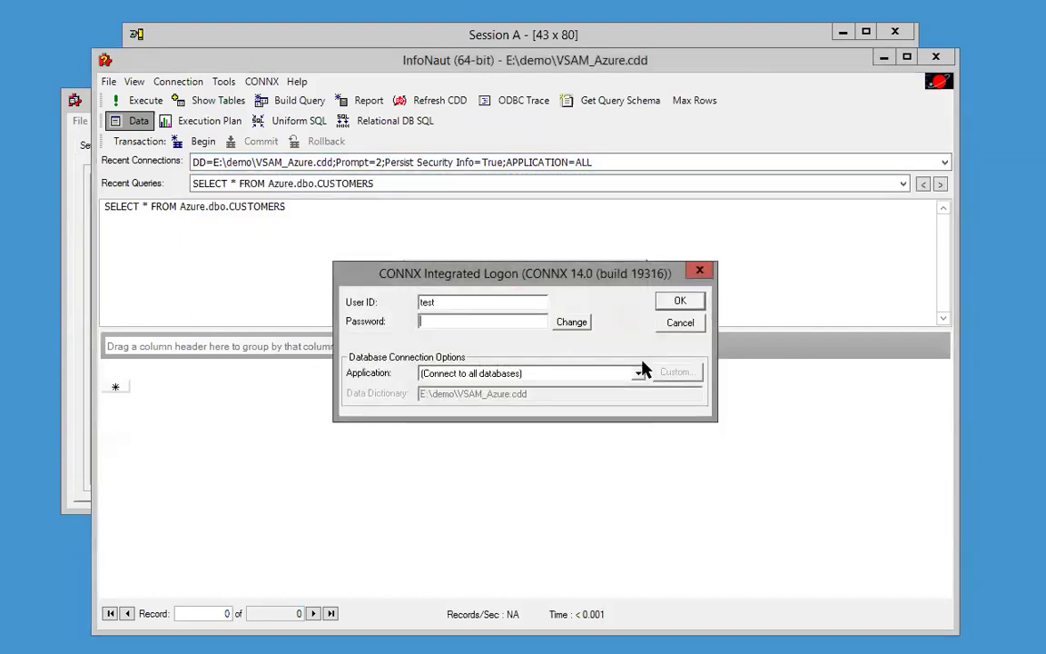
left_click(690, 302)
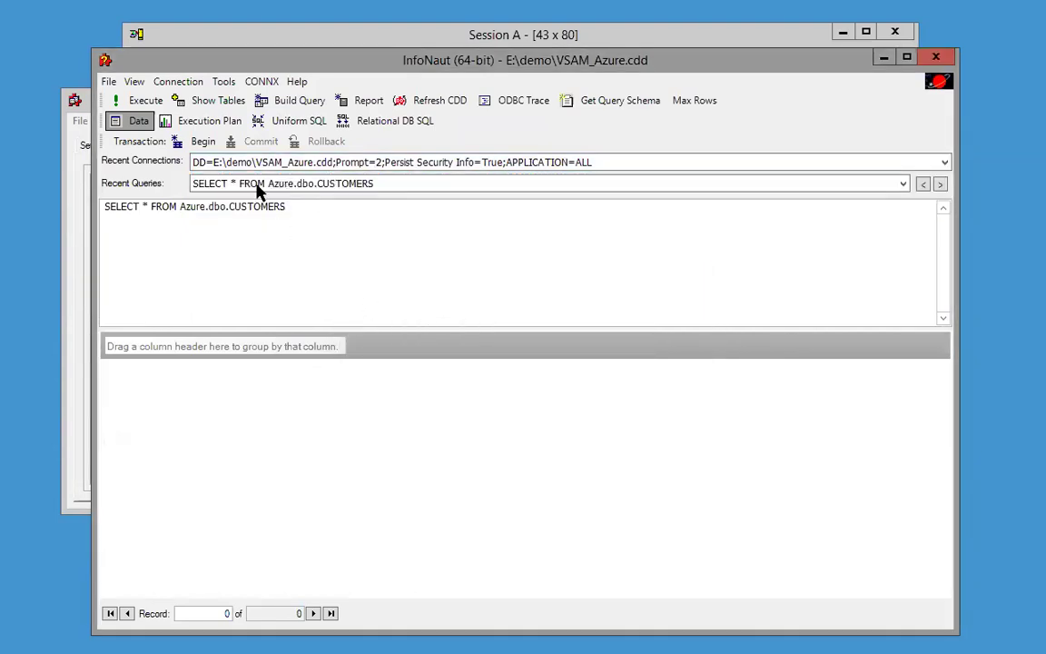
Choose Azure.dbo.CUSTOMERS from the table list and execute a query for all of its columns
left_click(172, 100)
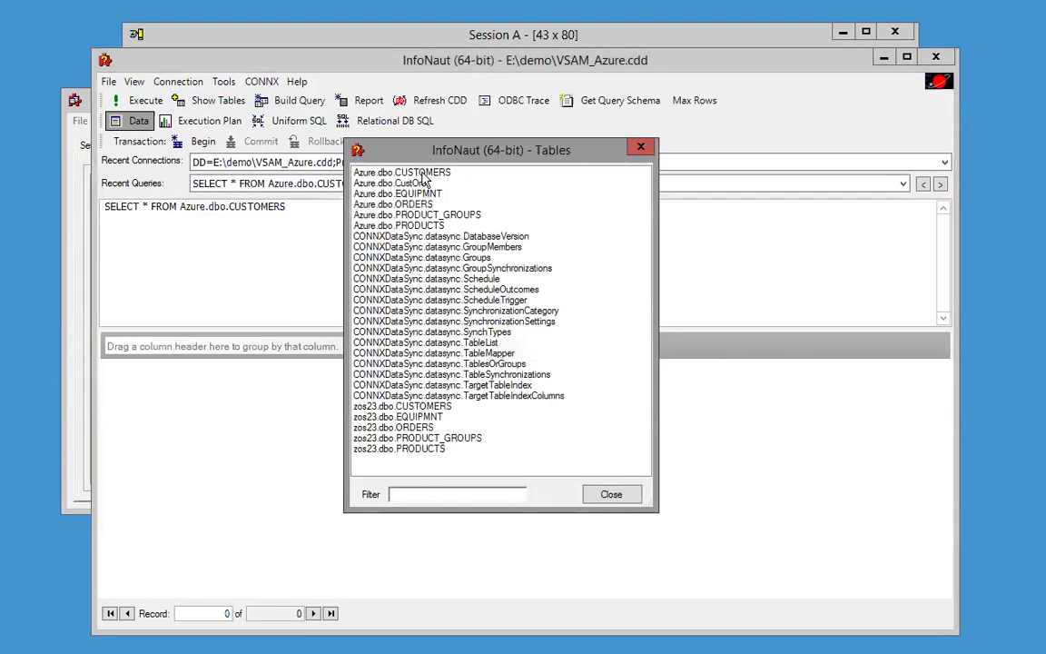
double_click(386, 172)
left_click(133, 103)
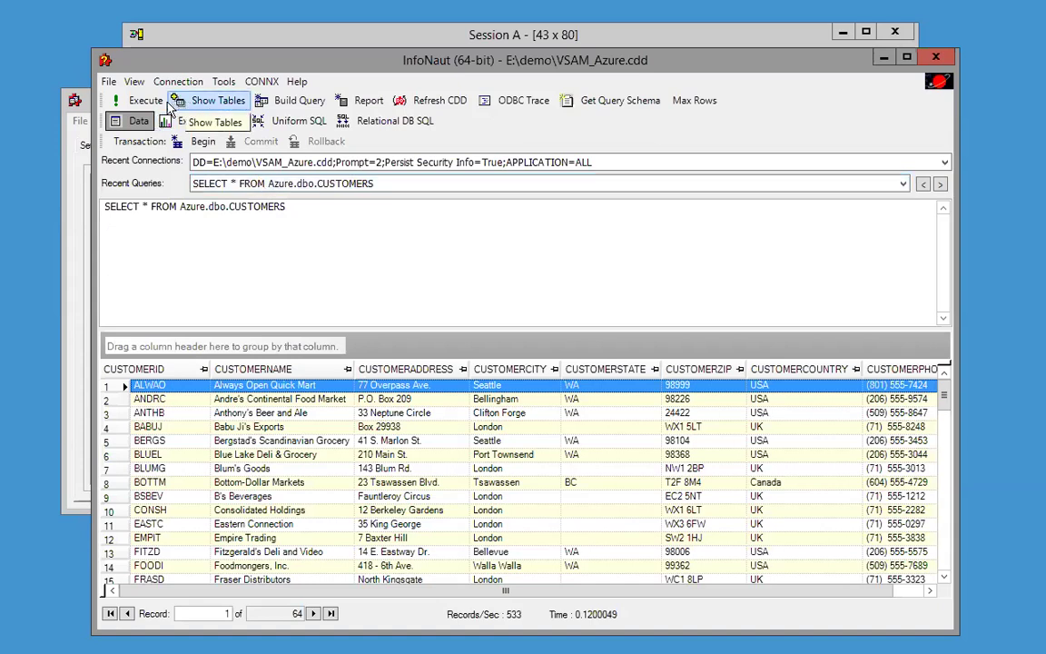
Replace the query with one selecting all columns of the source table zos23.dbo.CUSTOMERS and execute it
left_click(207, 104)
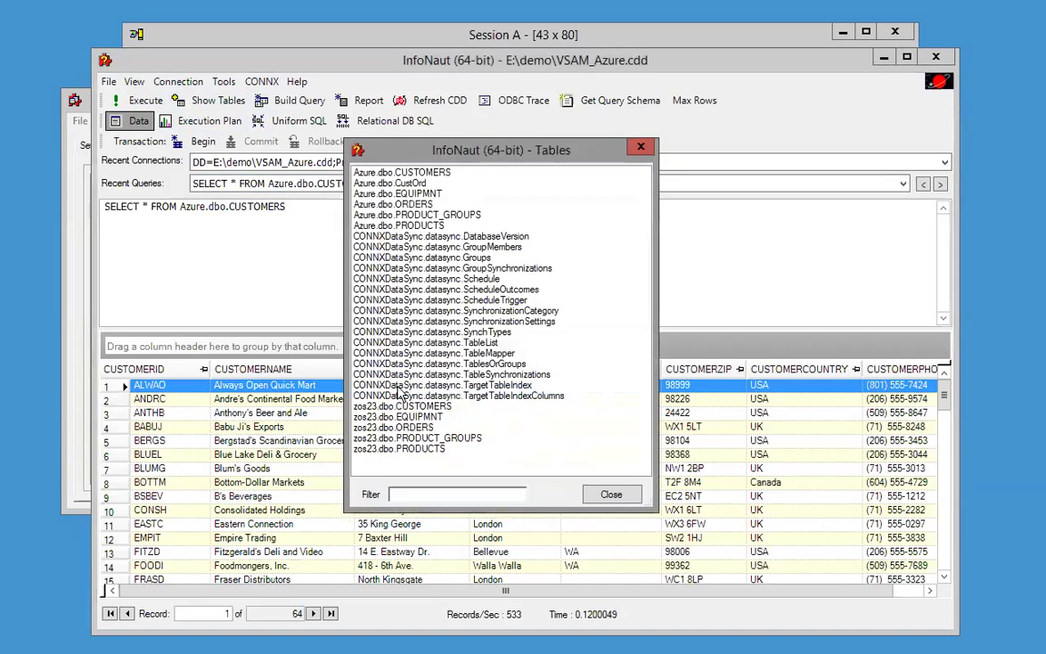
double_click(397, 408)
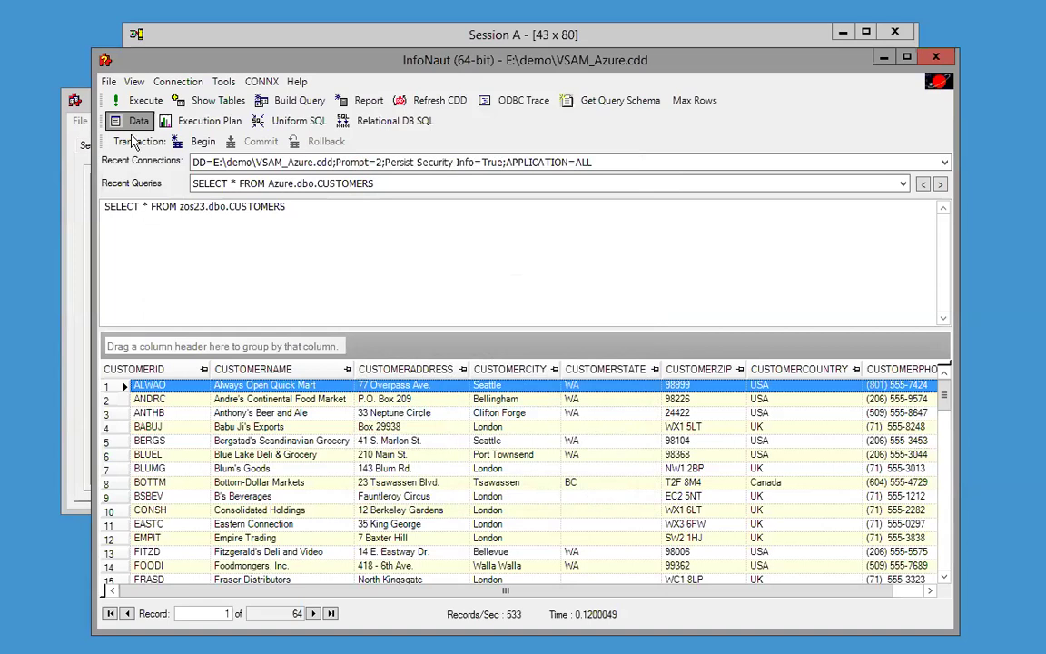
left_click(137, 106)
Set the CUSTOMERZIP of Always Open Quick Mart to 98321 in the source results and rerun the query
left_click(697, 386)
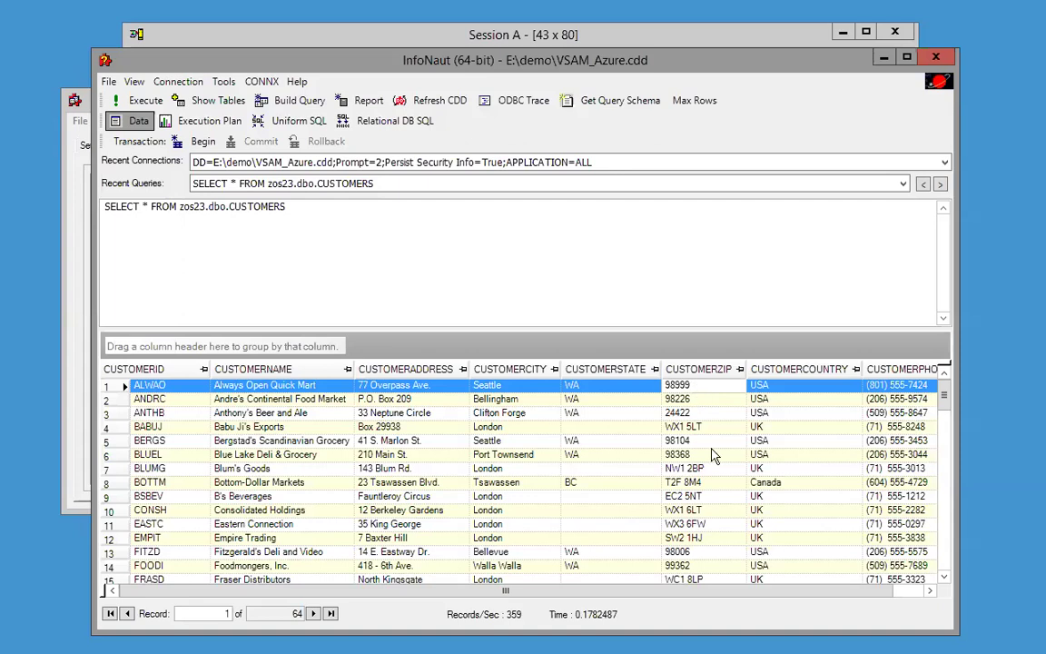
key("BackSpace")
key("BackSpace")
key("BackSpace")
type("321")
left_click(673, 404)
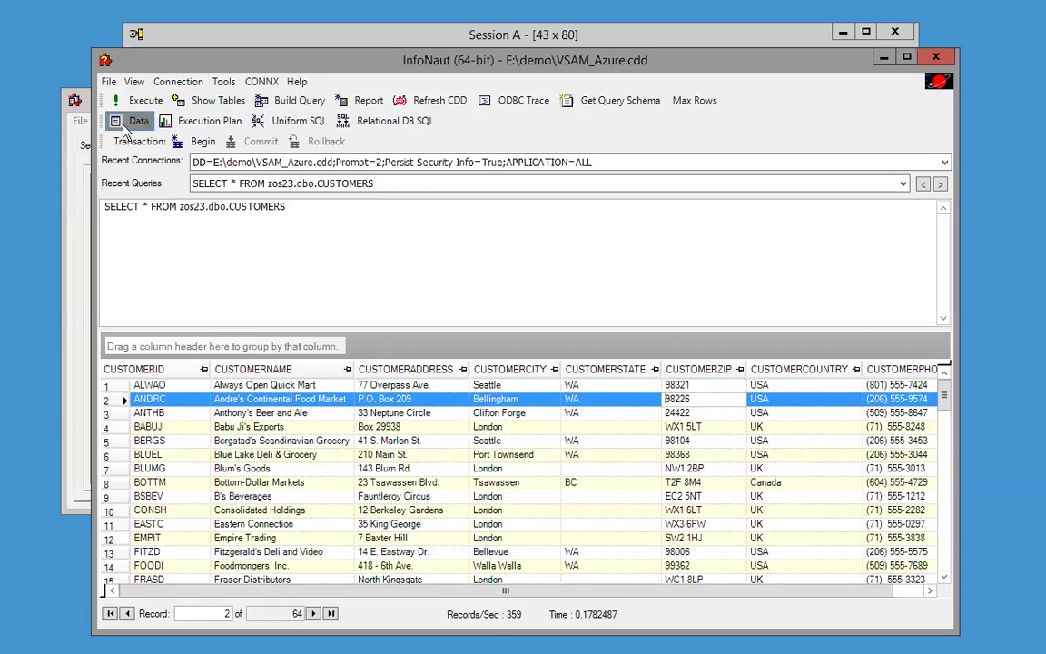
left_click(136, 100)
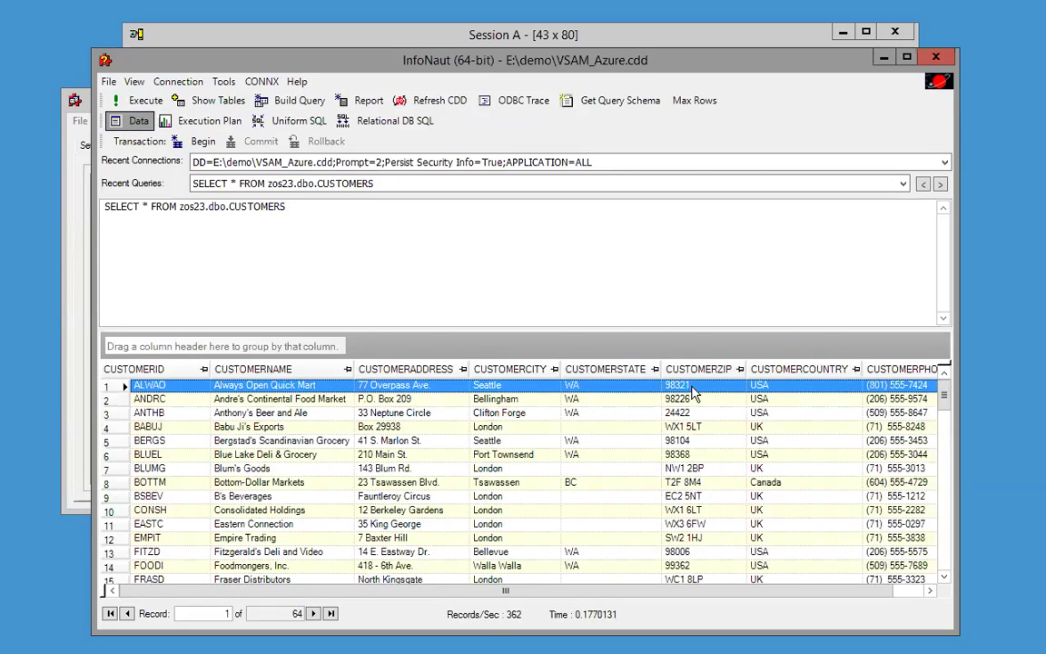
Query all columns of Azure.dbo.CUSTOMERS to compare its CUSTOMERZIP values with the edited source table
left_click(211, 101)
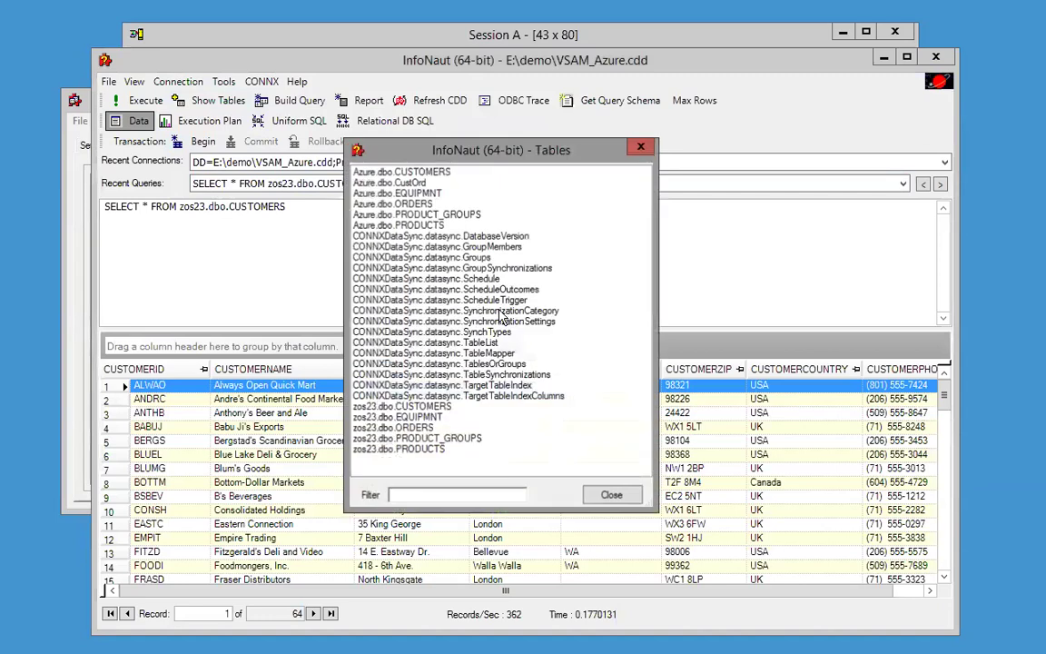
double_click(404, 173)
left_click(140, 101)
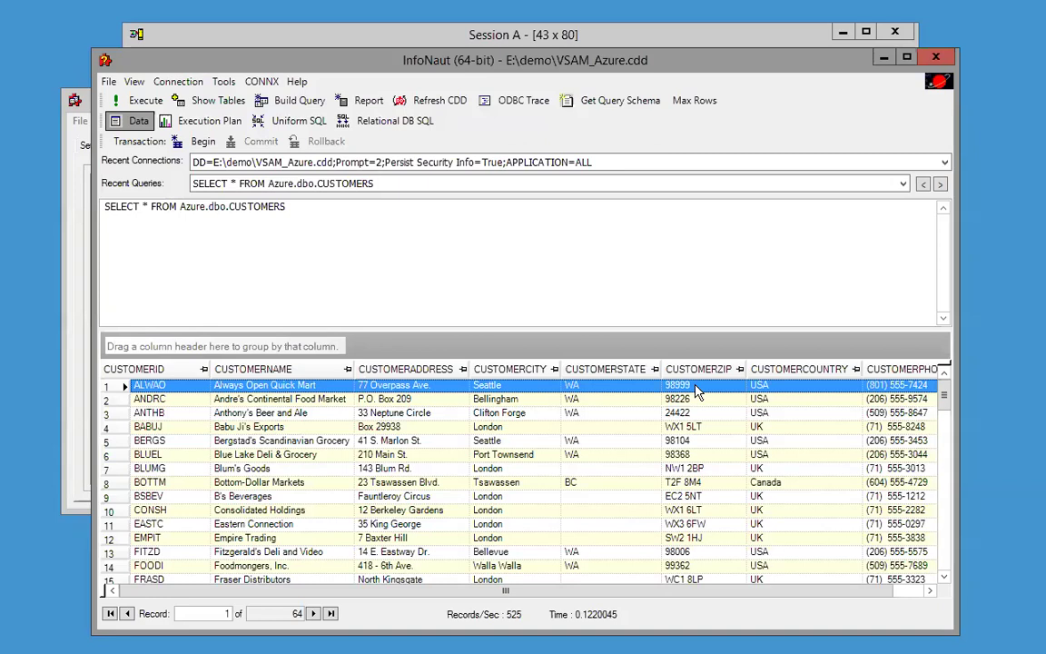
Switch to the CONNX DataSync Transformation Server and synchronize the CUSTOMERS table using the Automatic synchronization type
left_click(78, 138)
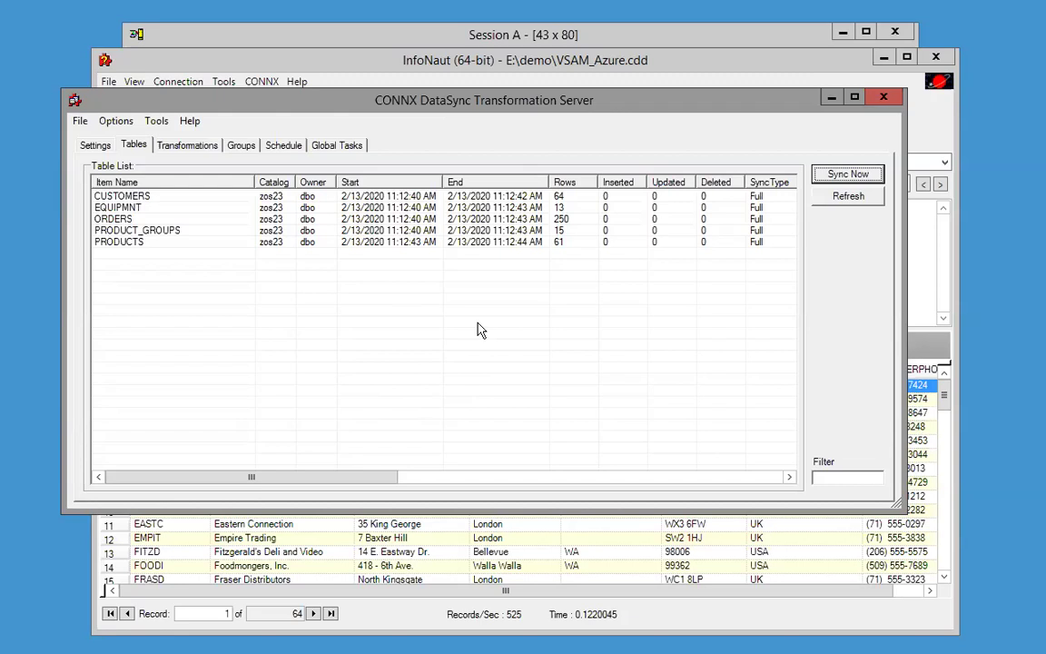
left_click(123, 196)
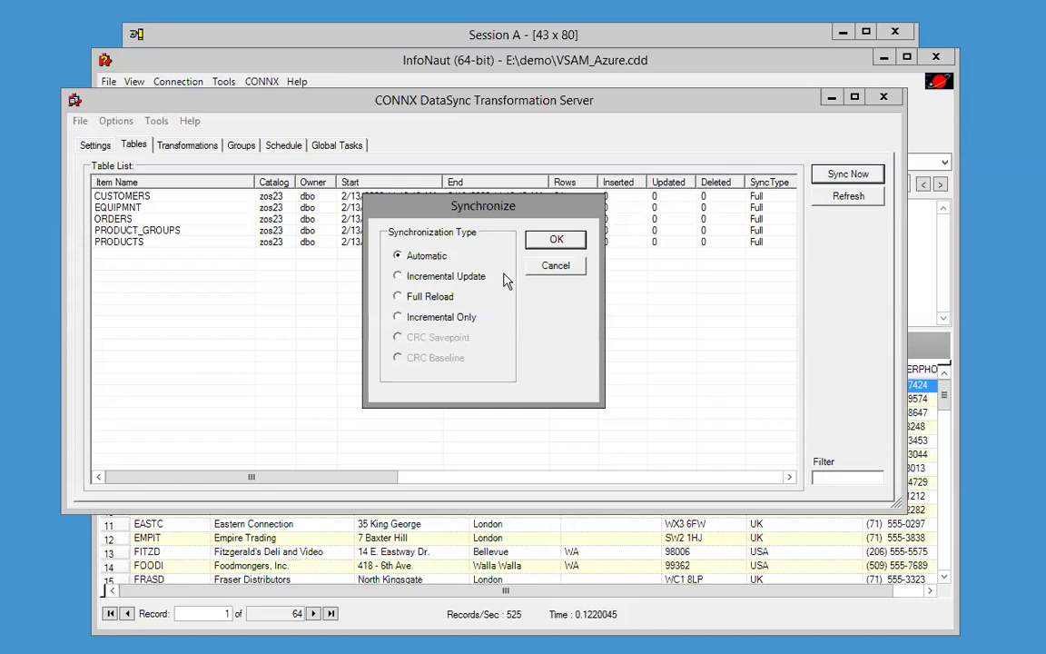
left_click(548, 241)
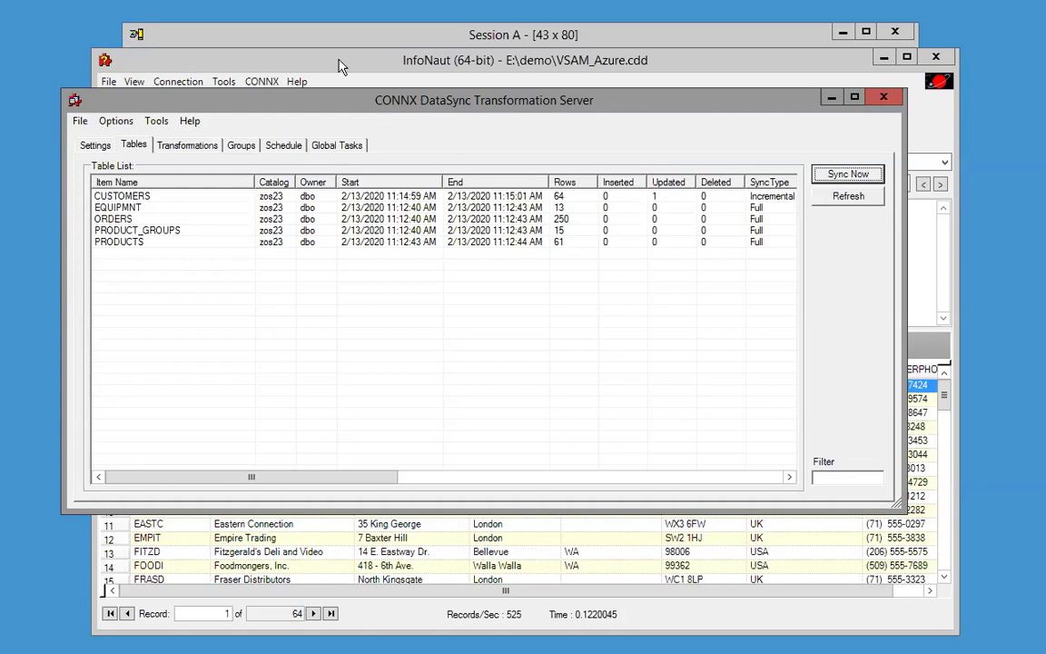
Switch back to InfoNaut to rerun the Azure.dbo.CUSTOMERS query and minimize its window after checking the results
left_click(341, 65)
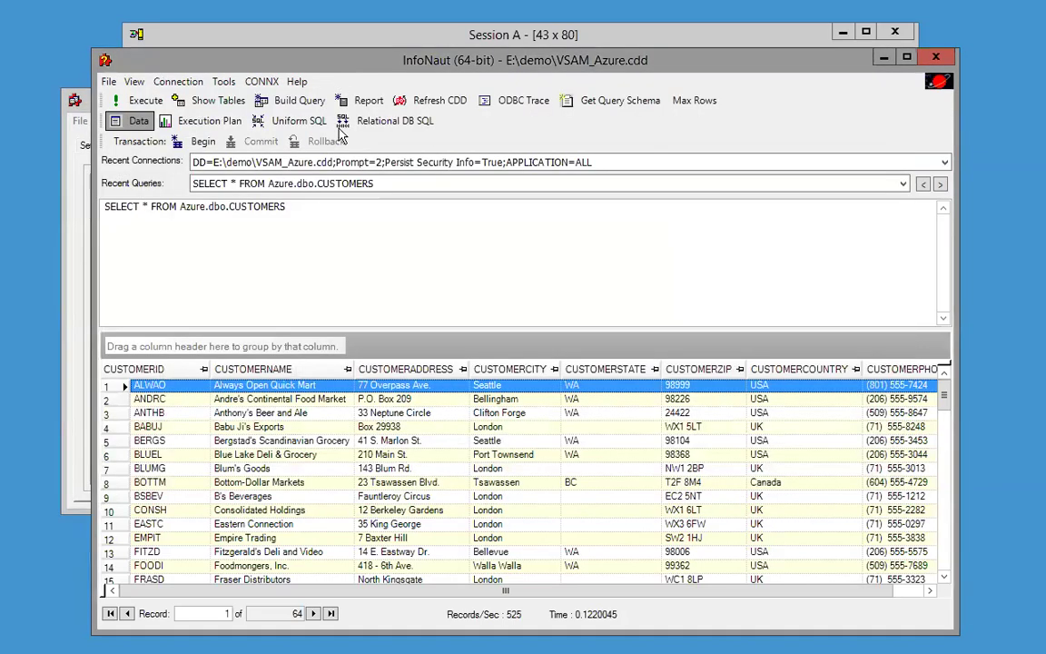
left_click(141, 104)
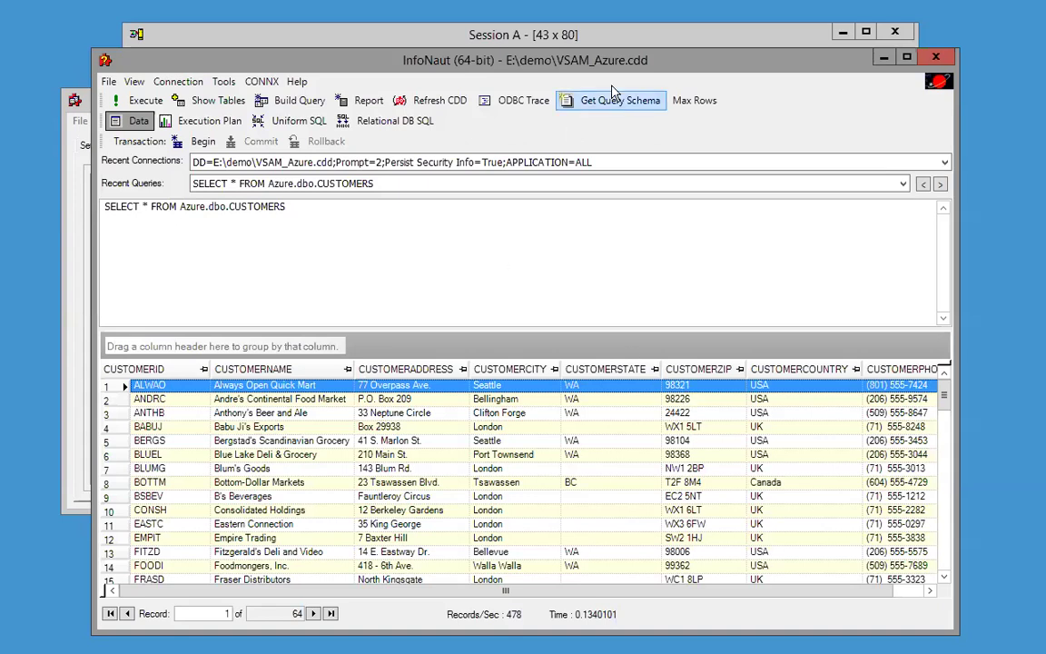
left_click(880, 58)
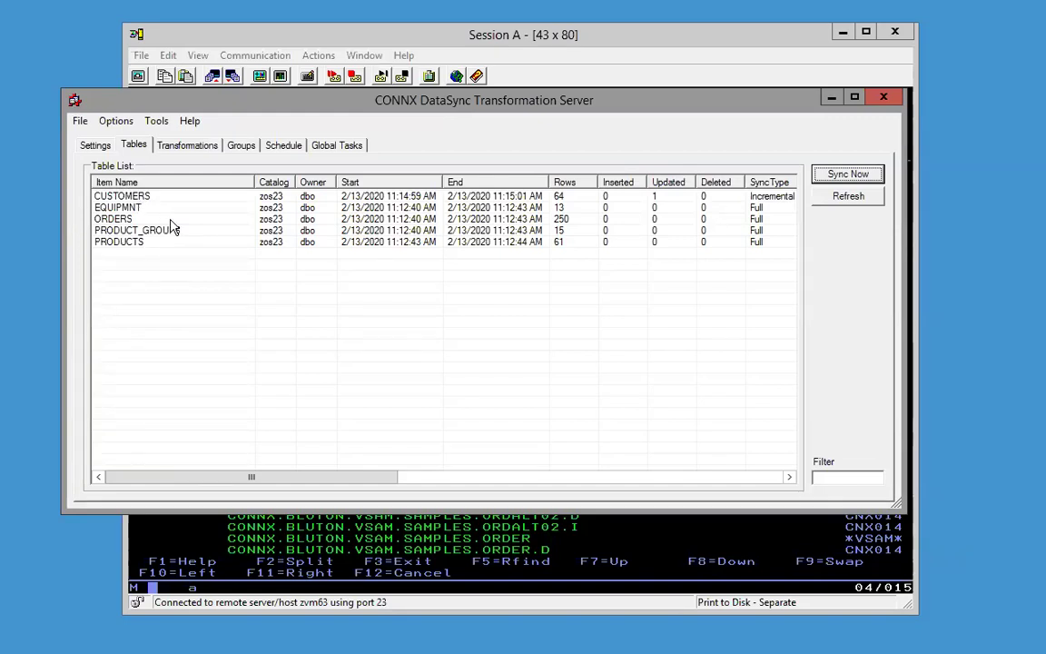
Review the source query in the CustOrder transformation's properties and close them without changes
left_click(178, 151)
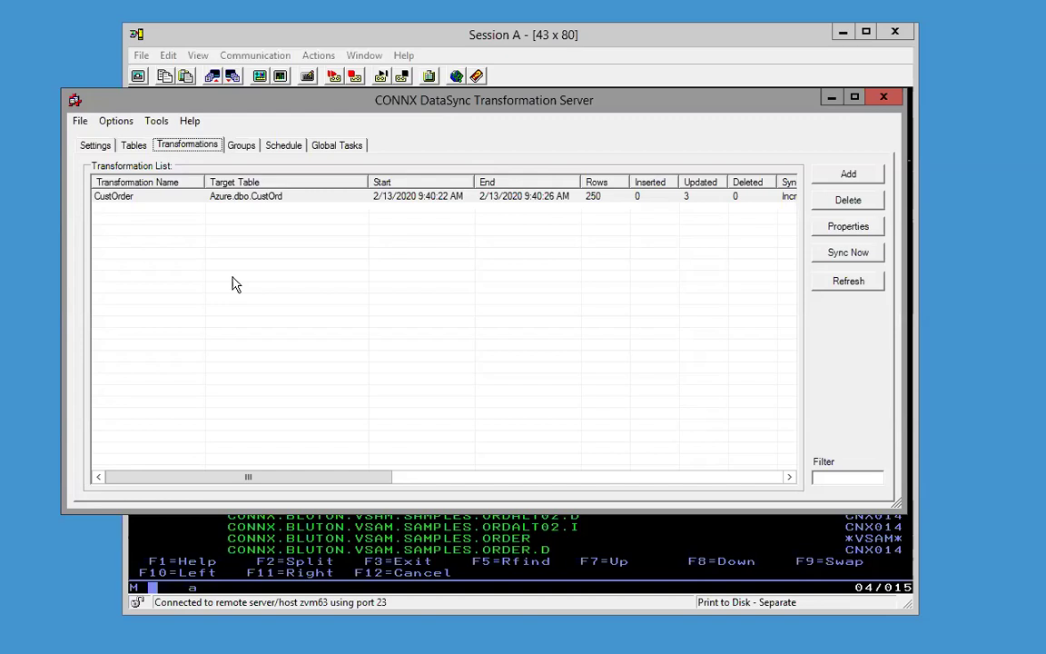
left_click(227, 197)
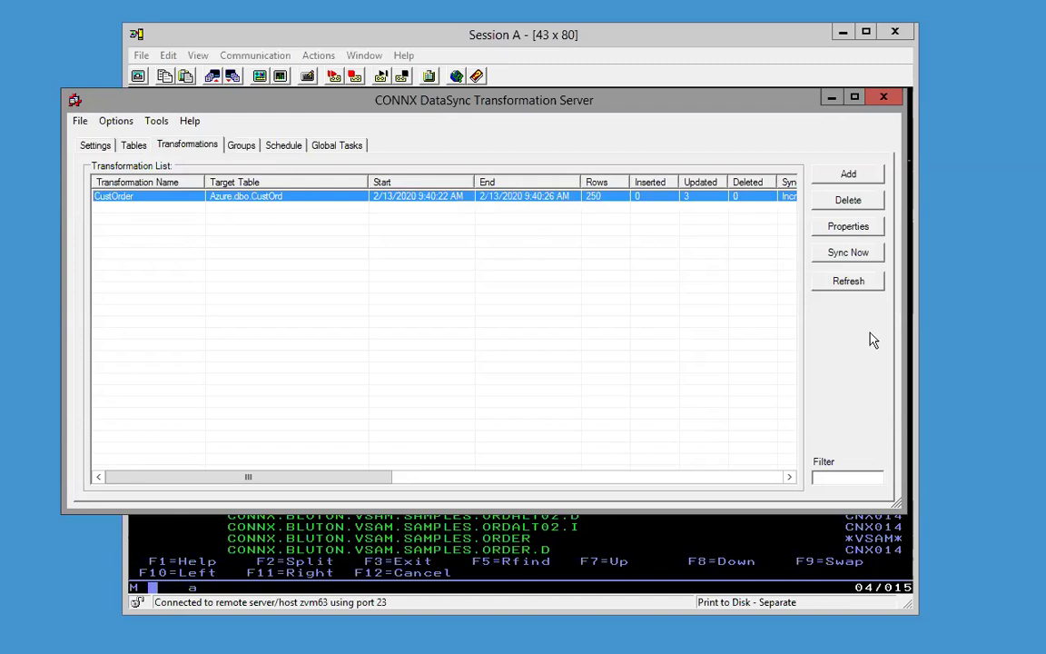
left_click(834, 229)
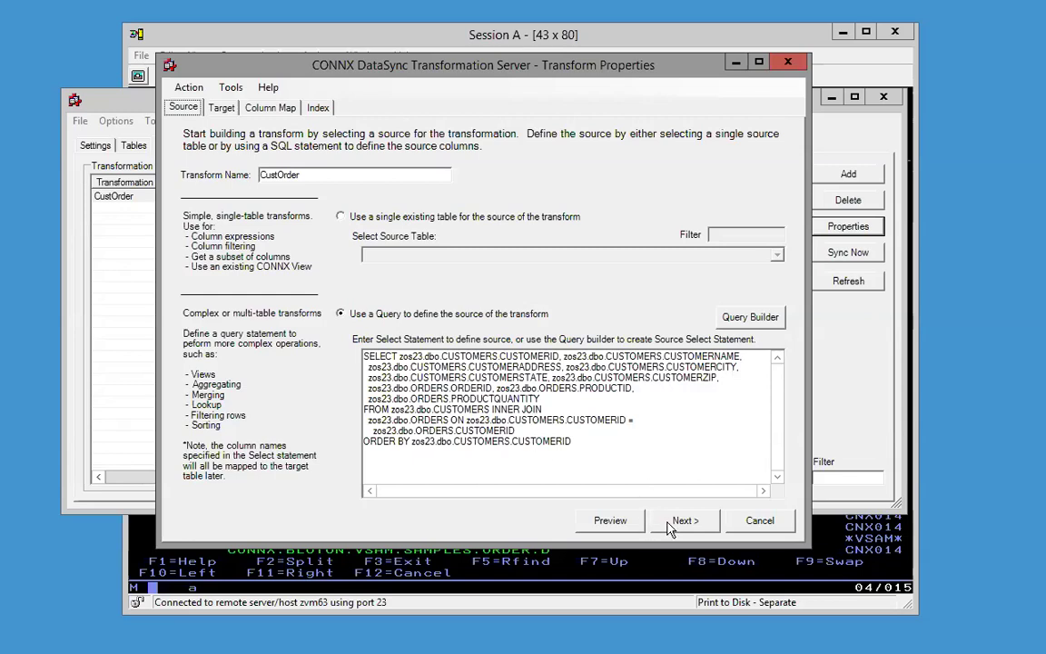
left_click(760, 522)
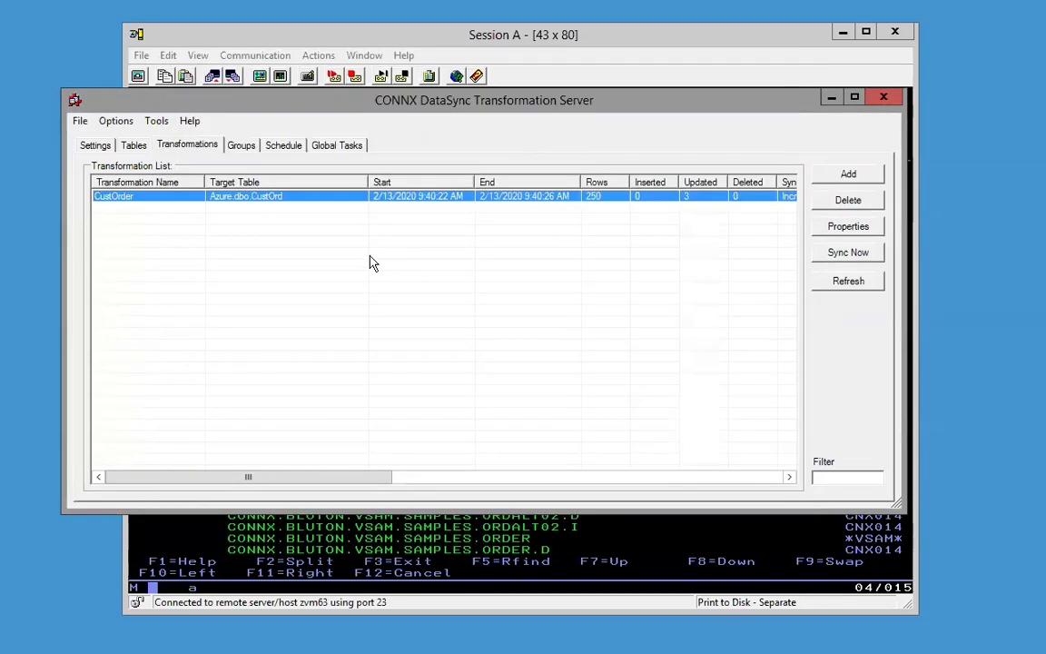
Synchronize the CustOrder transformation using the Full Reload synchronization type
left_click(845, 253)
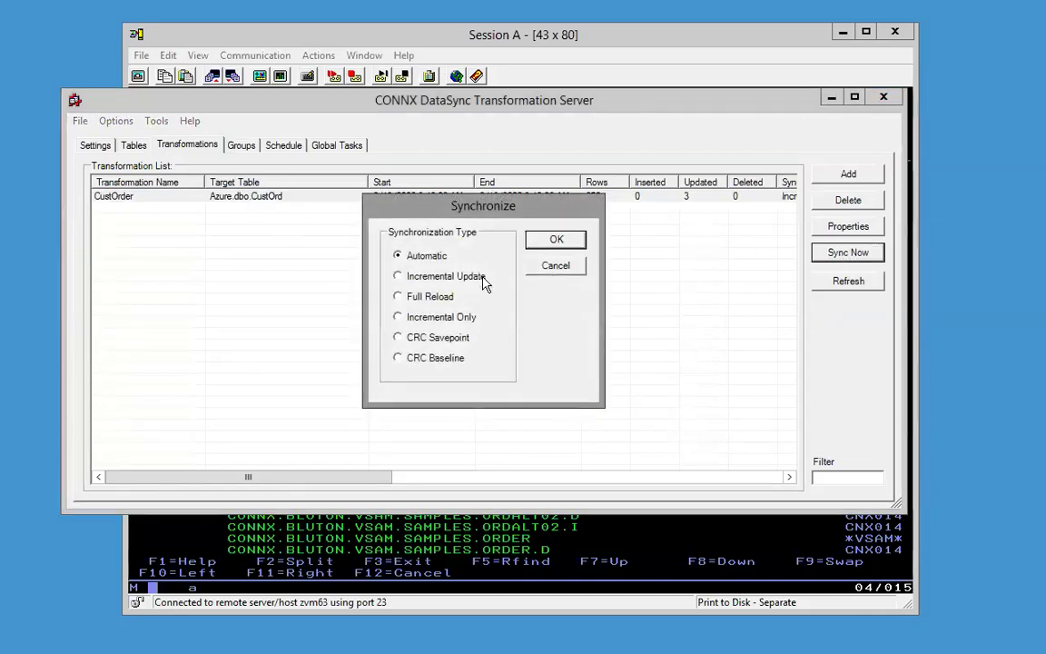
left_click(398, 296)
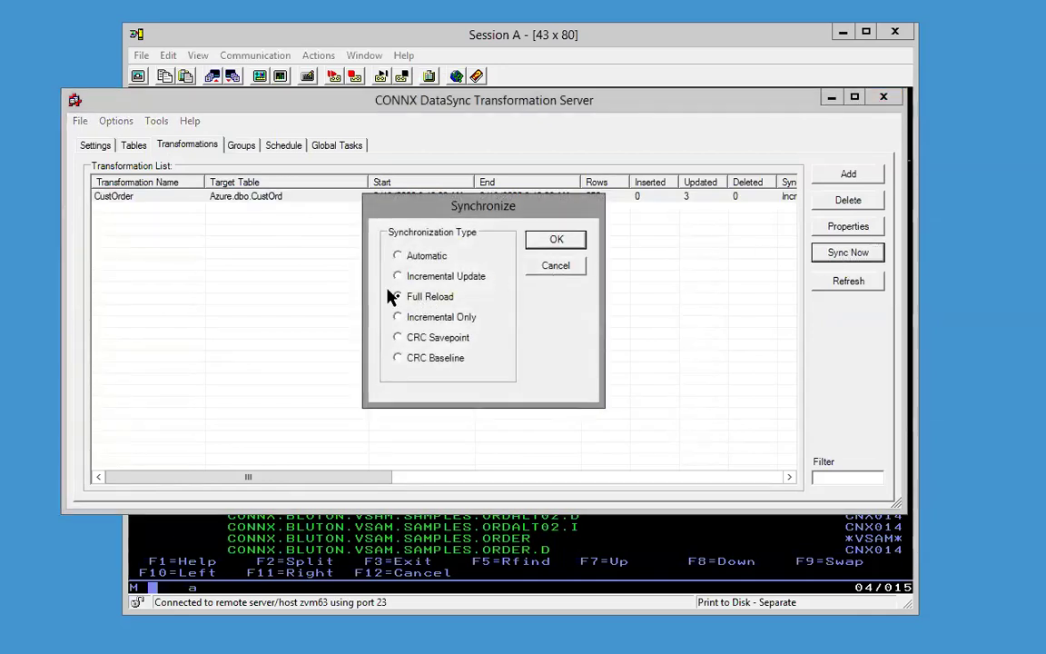
left_click(552, 241)
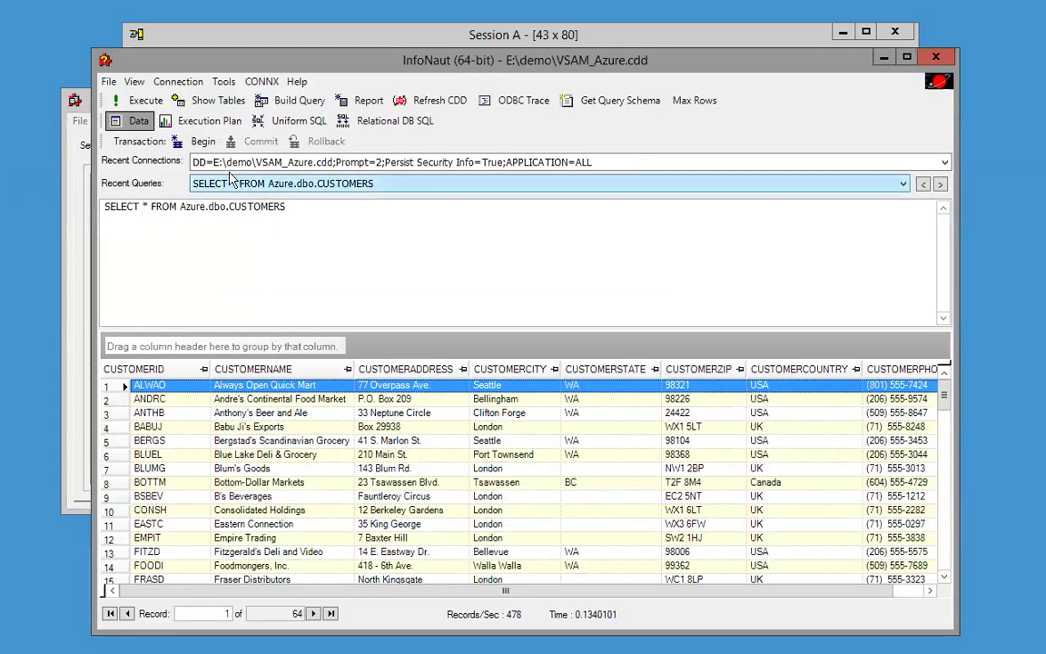
Query all columns of the transformation's target table Azure.dbo.CustOrd in InfoNaut
left_click(202, 102)
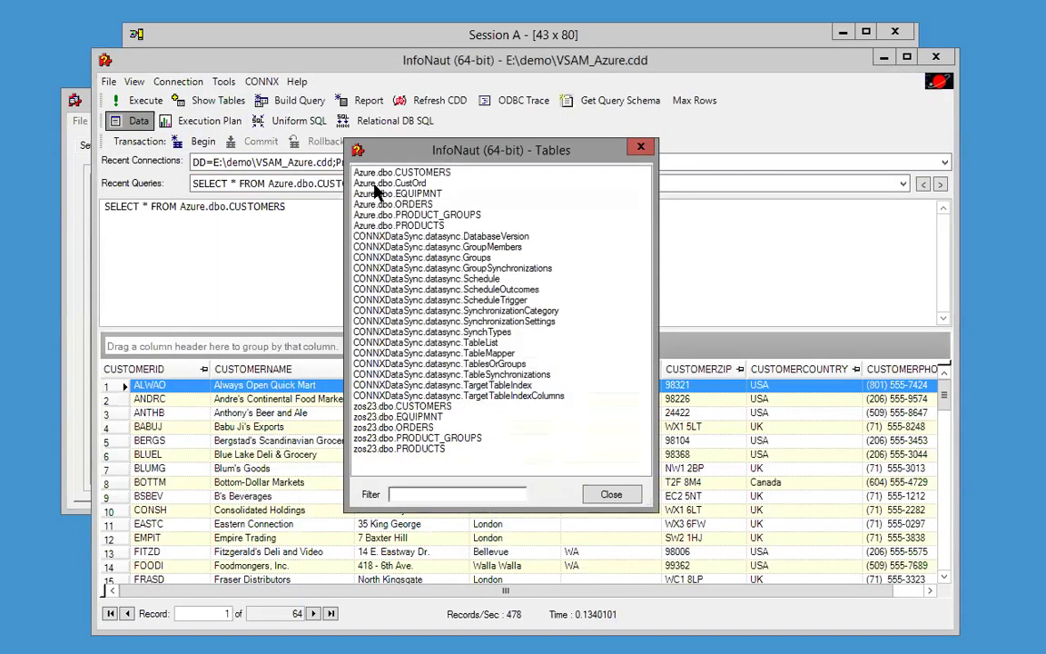
double_click(390, 182)
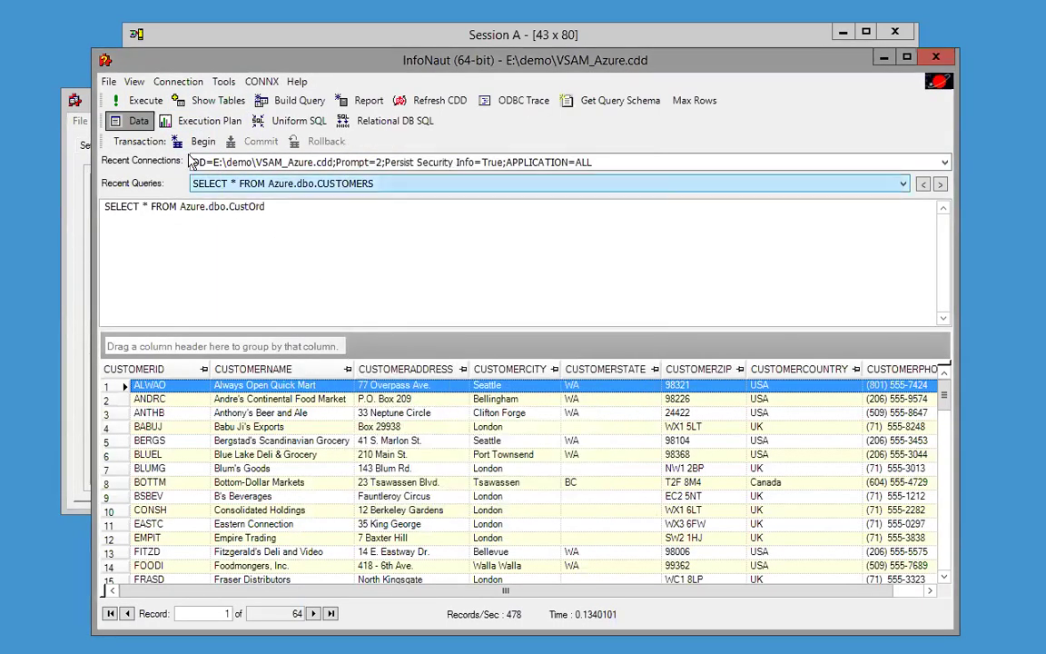
left_click(137, 101)
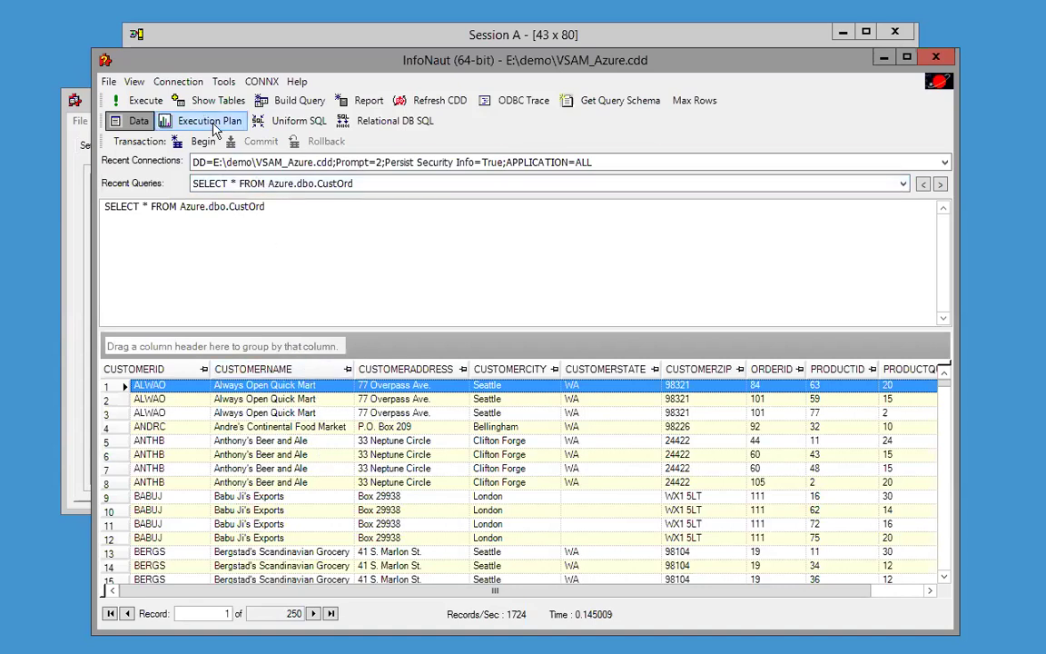
Choose zos23.dbo.CUSTOMERS from the table list and execute a query for all of its columns
left_click(189, 100)
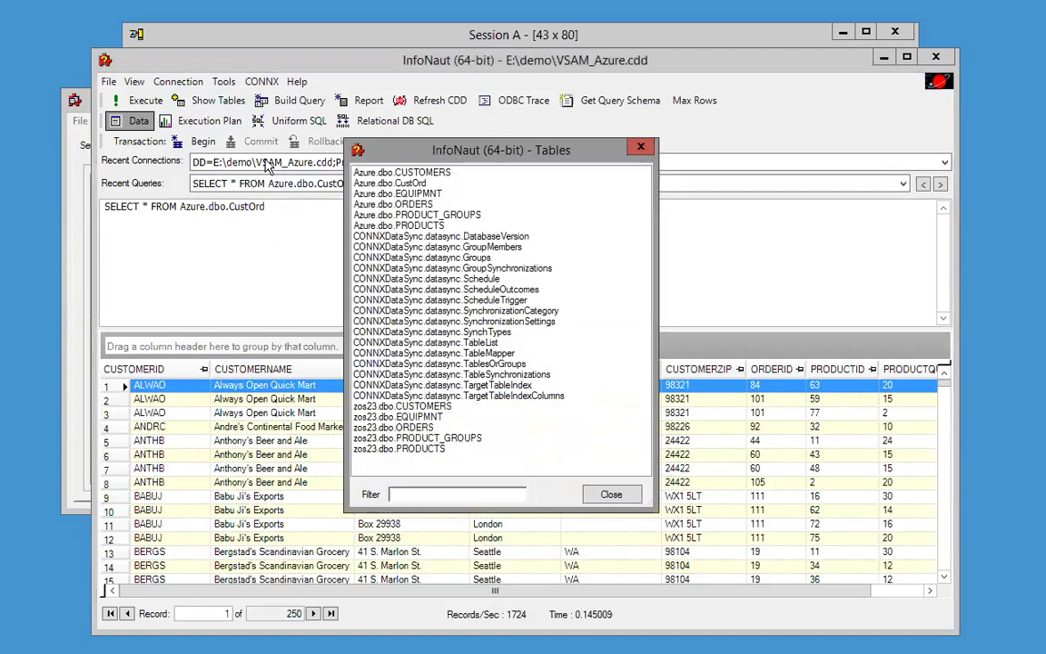
left_click(402, 408)
double_click(404, 409)
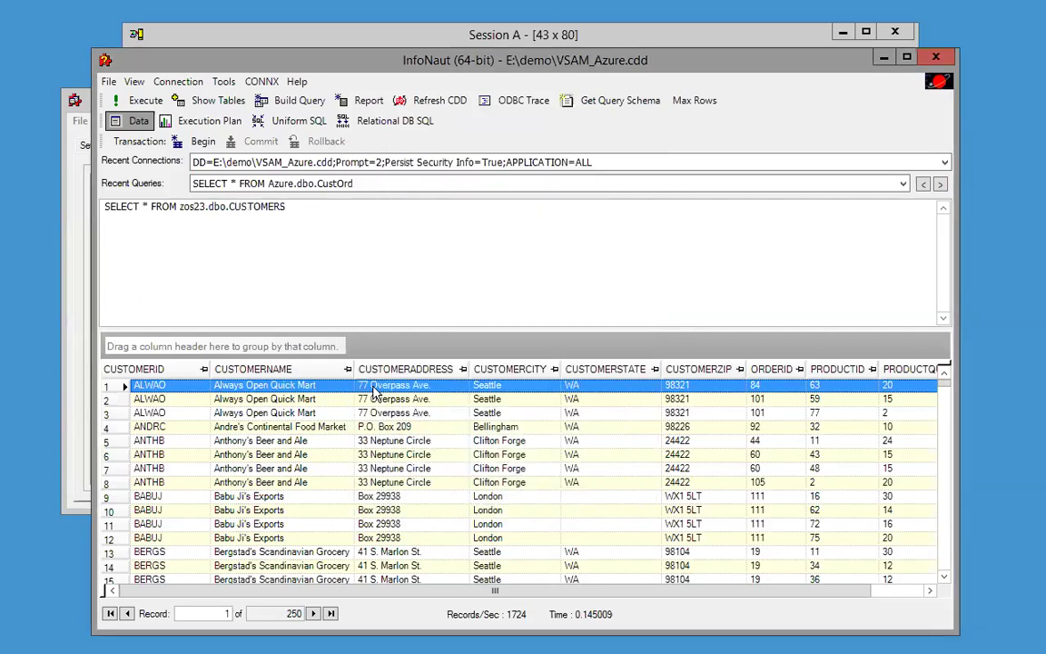
left_click(134, 105)
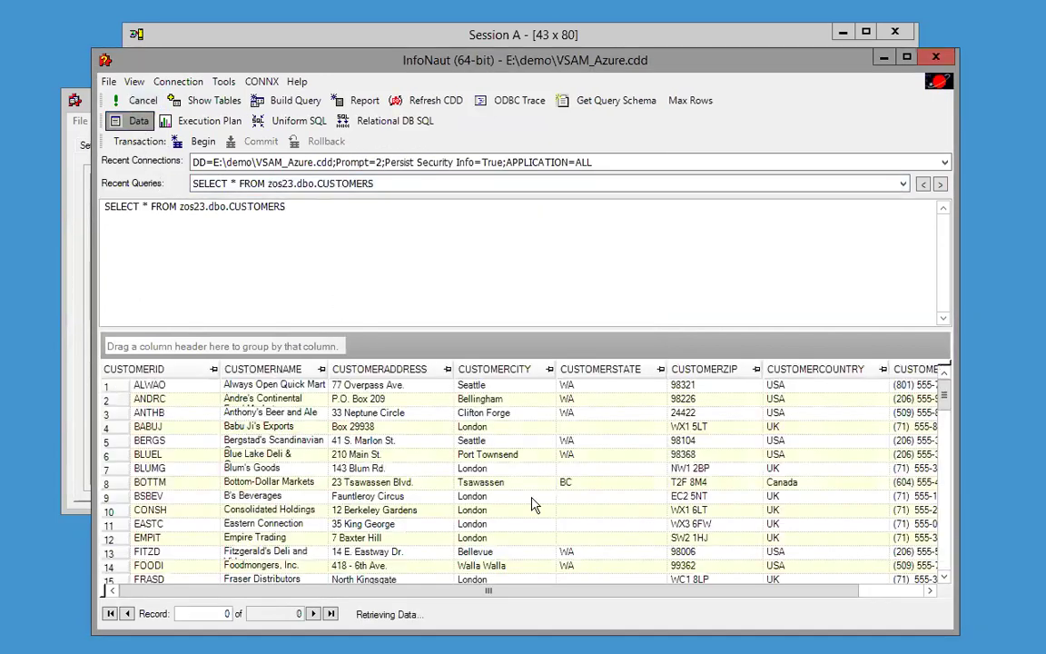
Set the CUSTOMERZIP of Always Open Quick Mart to 98999 in the zos23.dbo.CUSTOMERS results and commit the row
left_click(697, 385)
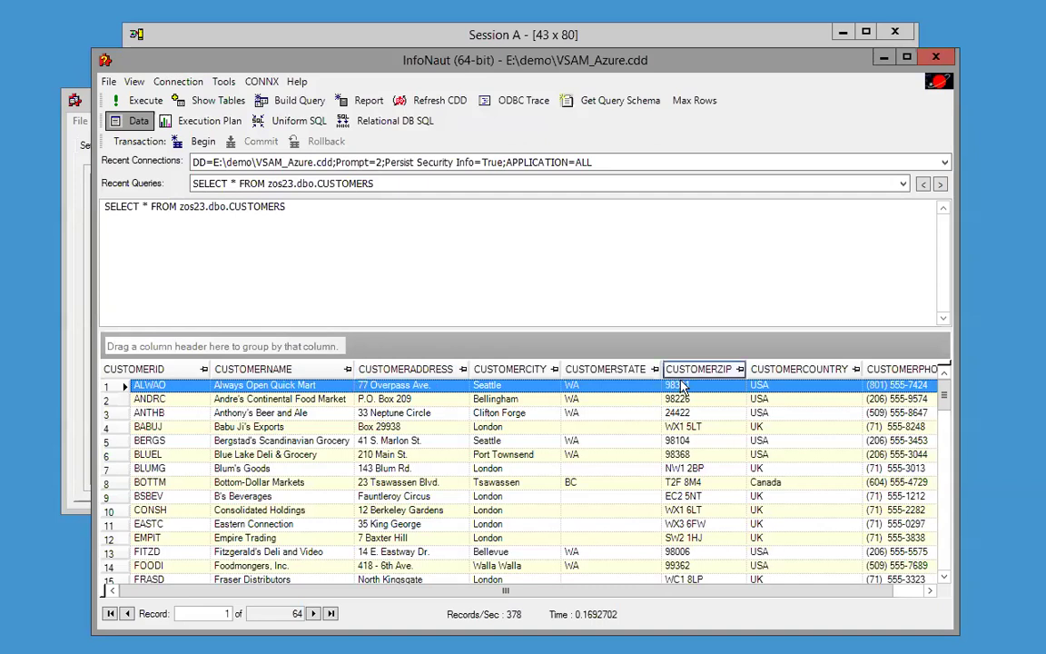
key("shift+Left")
key("shift+Left")
key("shift+Left")
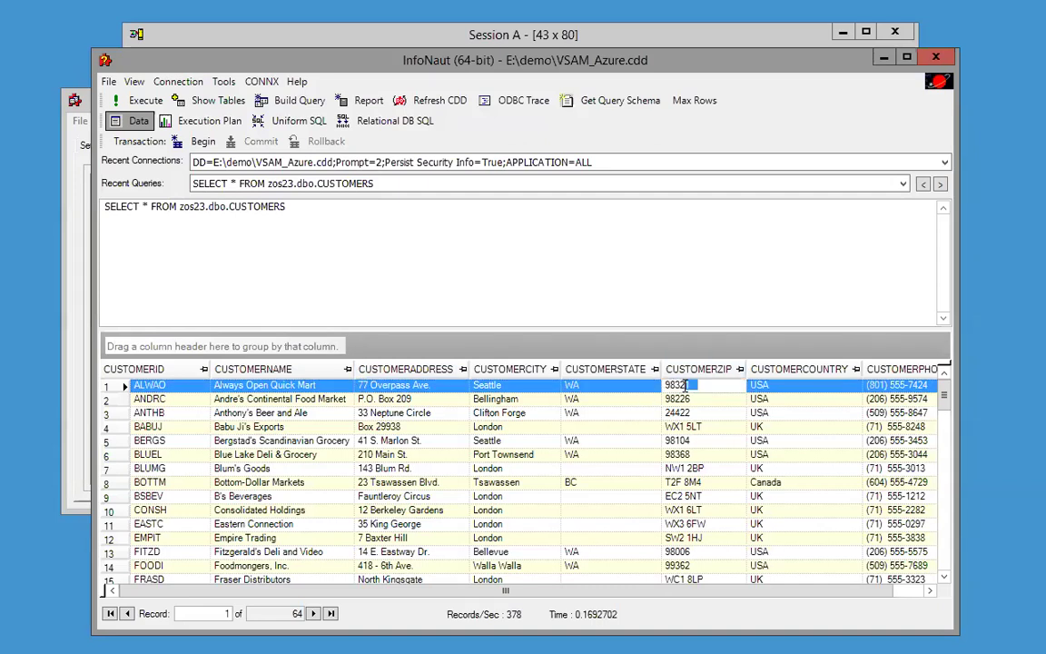
type("999")
key("Down")
key("F2")
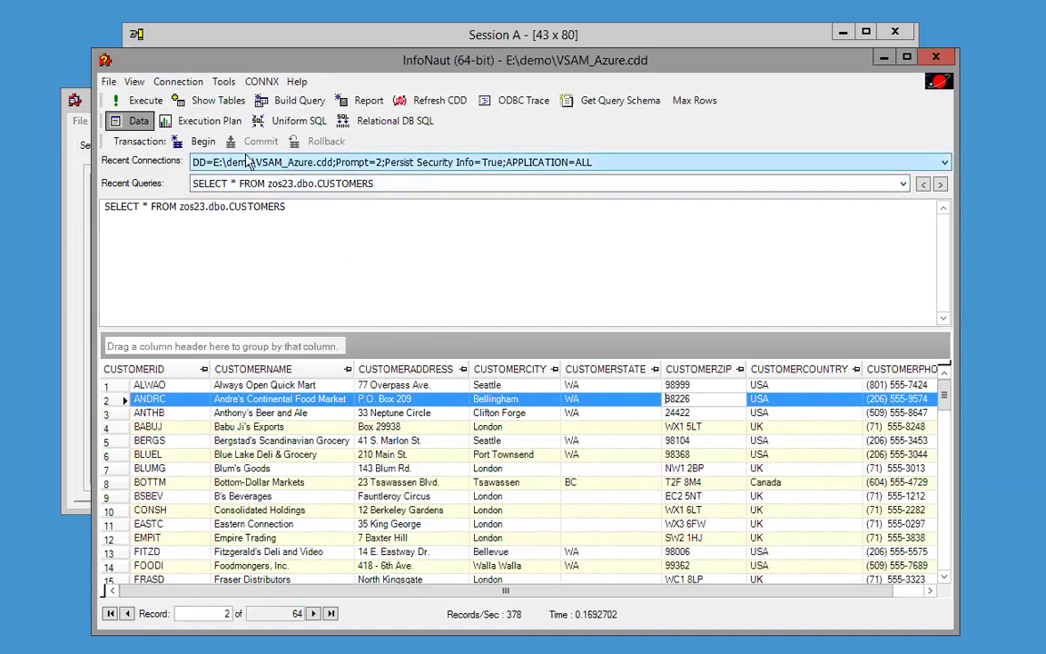
Query all columns of Azure.dbo.CustOrd to check the CUSTOMERZIP values against the edited source record
left_click(217, 100)
double_click(390, 182)
left_click(129, 108)
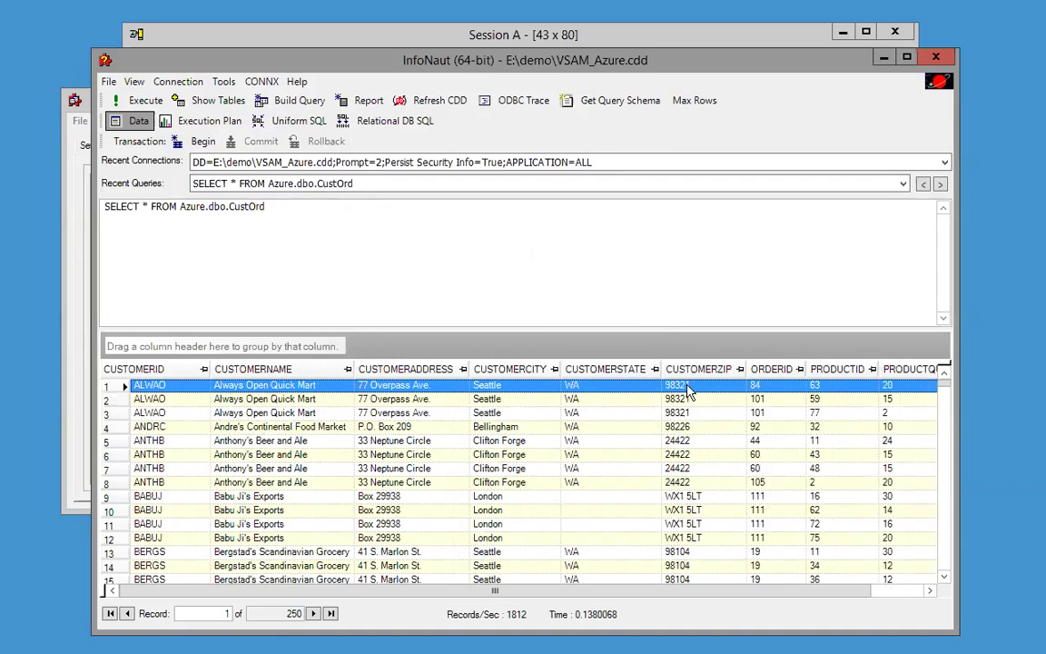
Switch to the CONNX DataSync Transformation Server and run an incremental sync of the CustOrder transformation
left_click(82, 272)
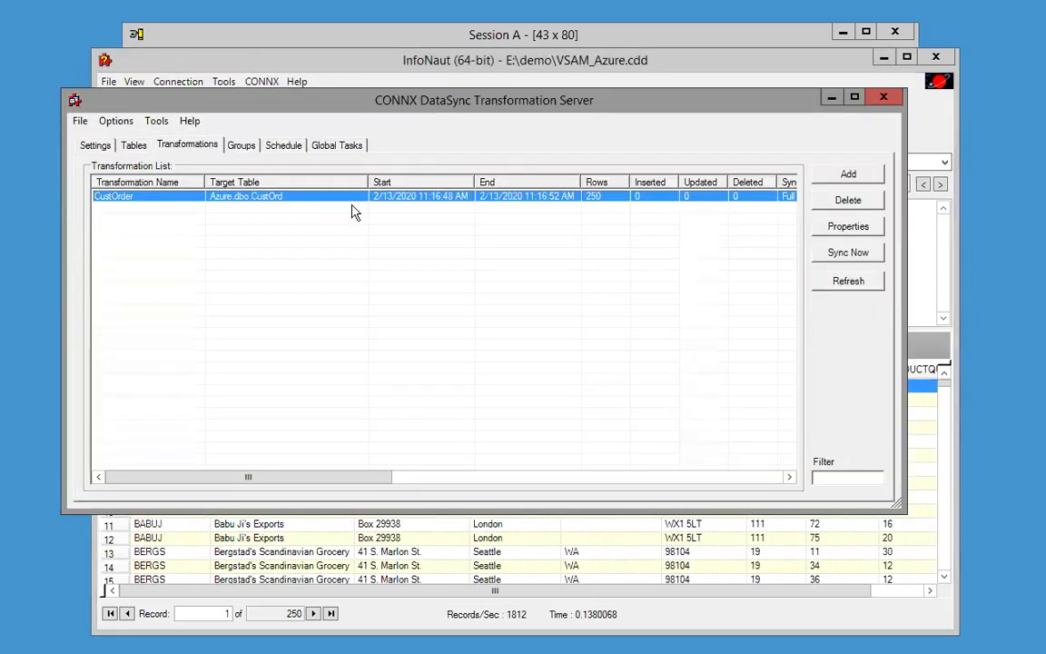
left_click(854, 252)
left_click(554, 241)
Return to InfoNaut and rerun the Azure.dbo.CustOrd query to check the synchronized CUSTOMERZIP values, then minimize InfoNaut
left_click(207, 68)
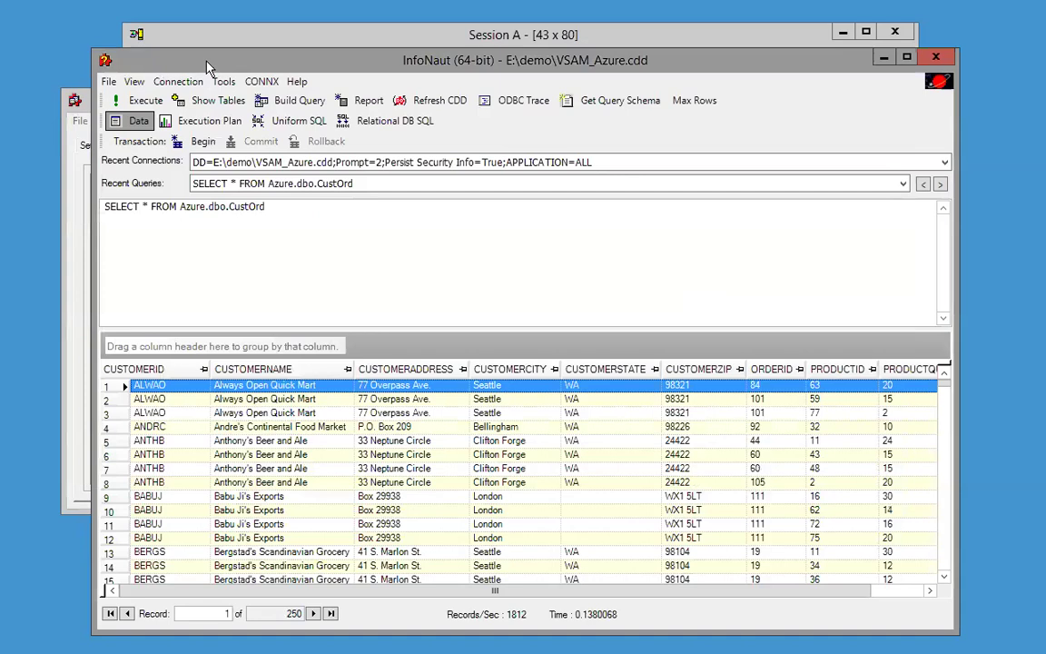
left_click(141, 101)
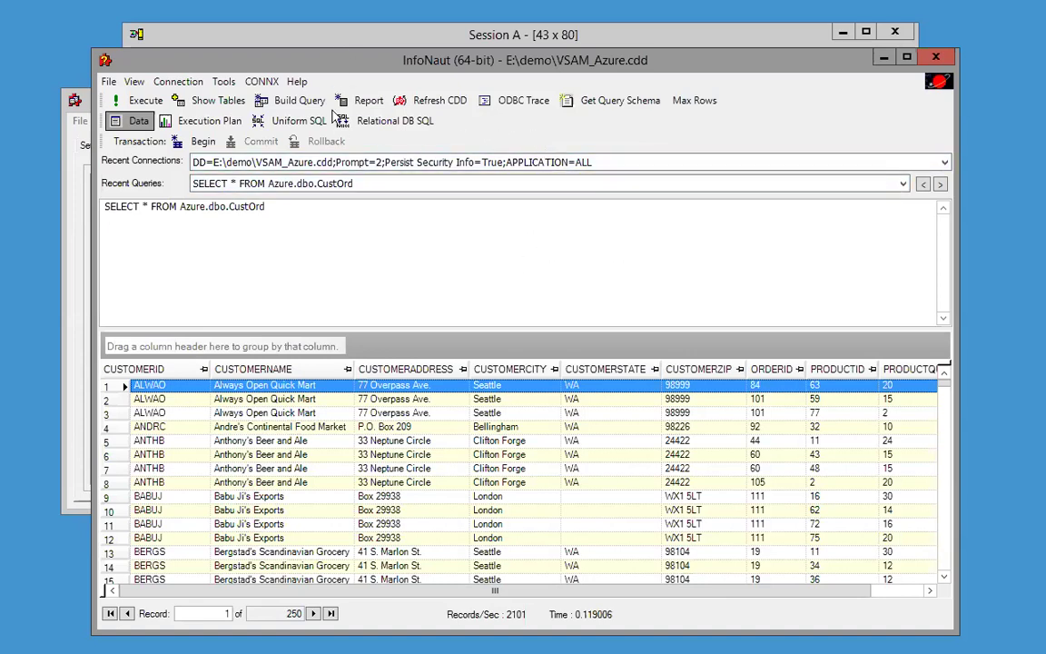
left_click(882, 63)
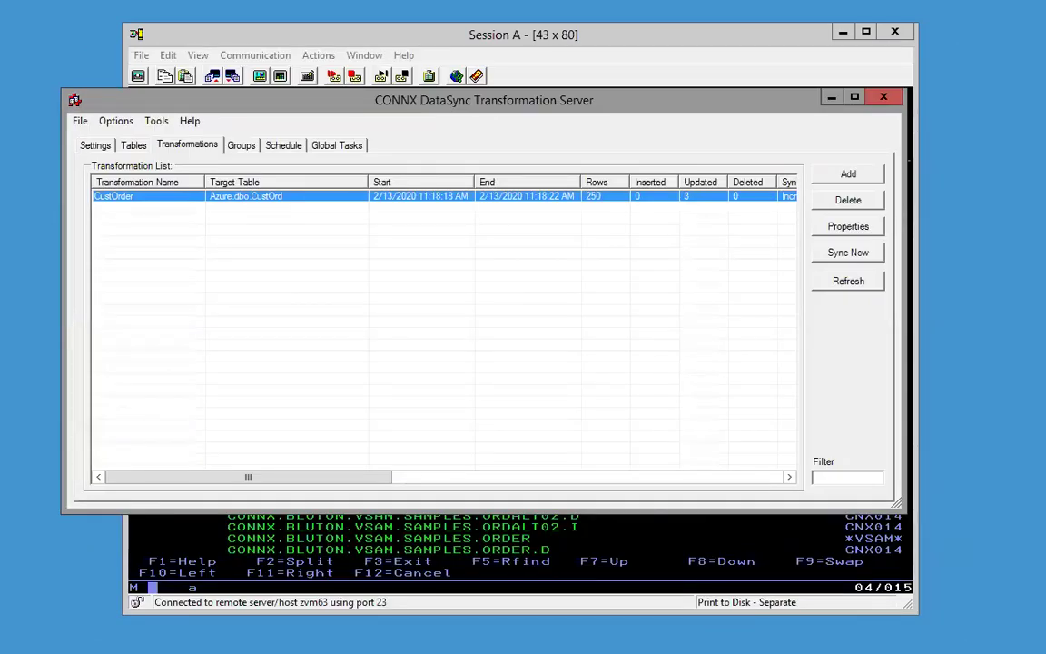
Open Excel with a blank workbook and show the CONNX data pane's list of connections for importing data
left_click(154, 643)
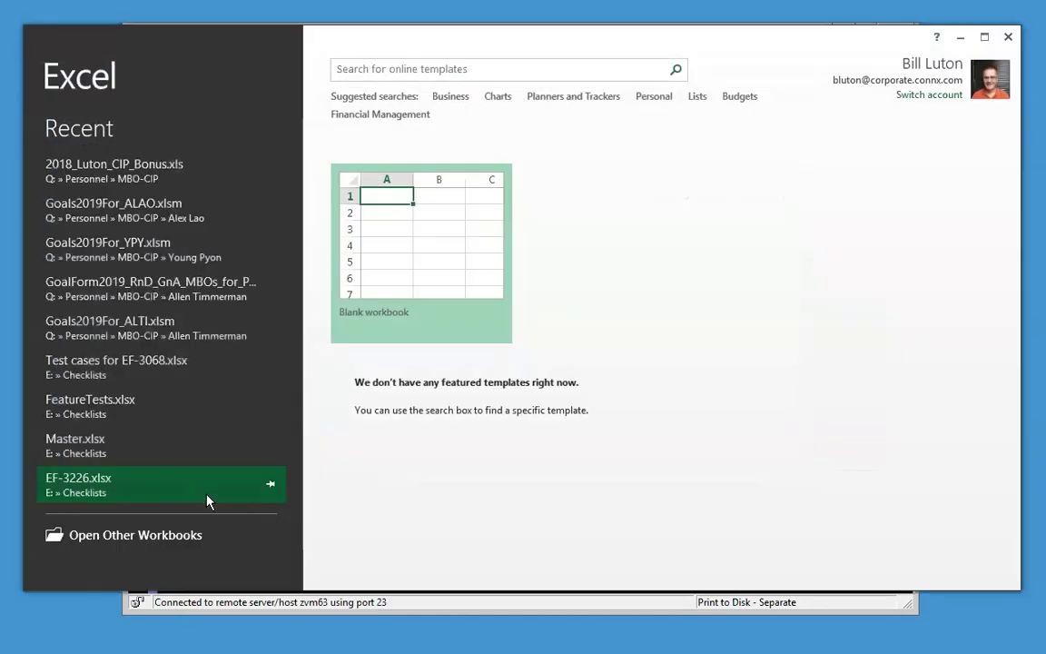
left_click(387, 325)
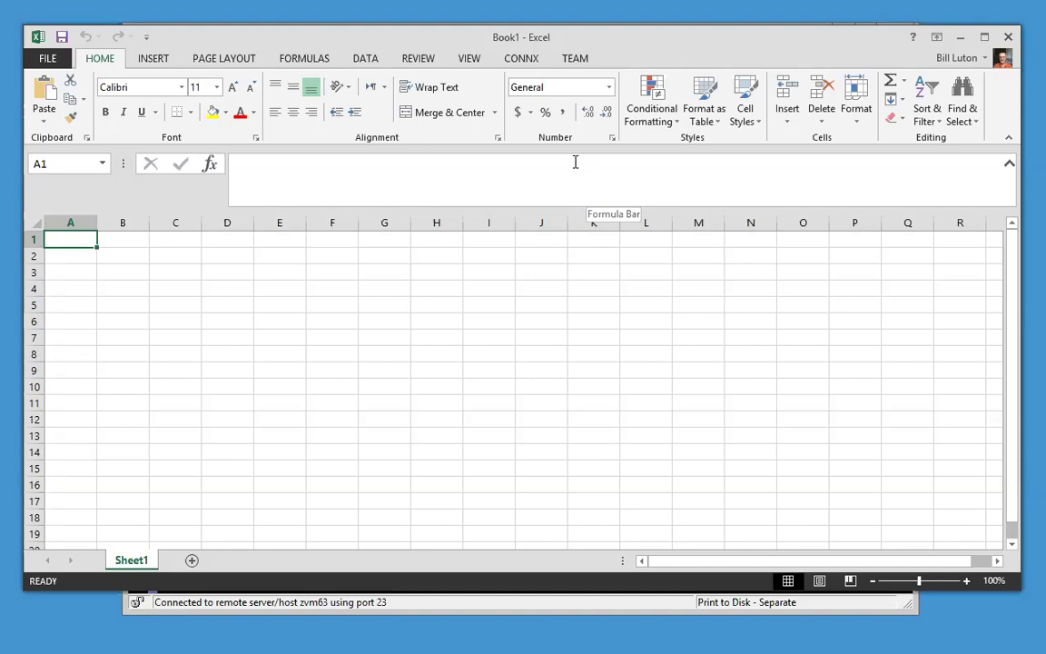
left_click(523, 60)
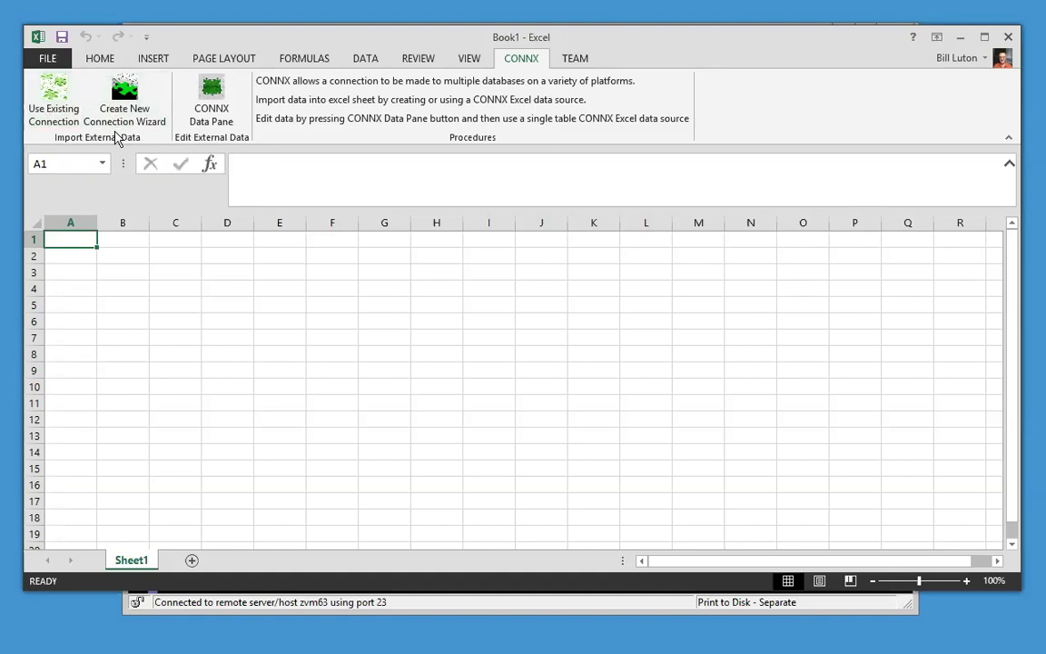
left_click(214, 114)
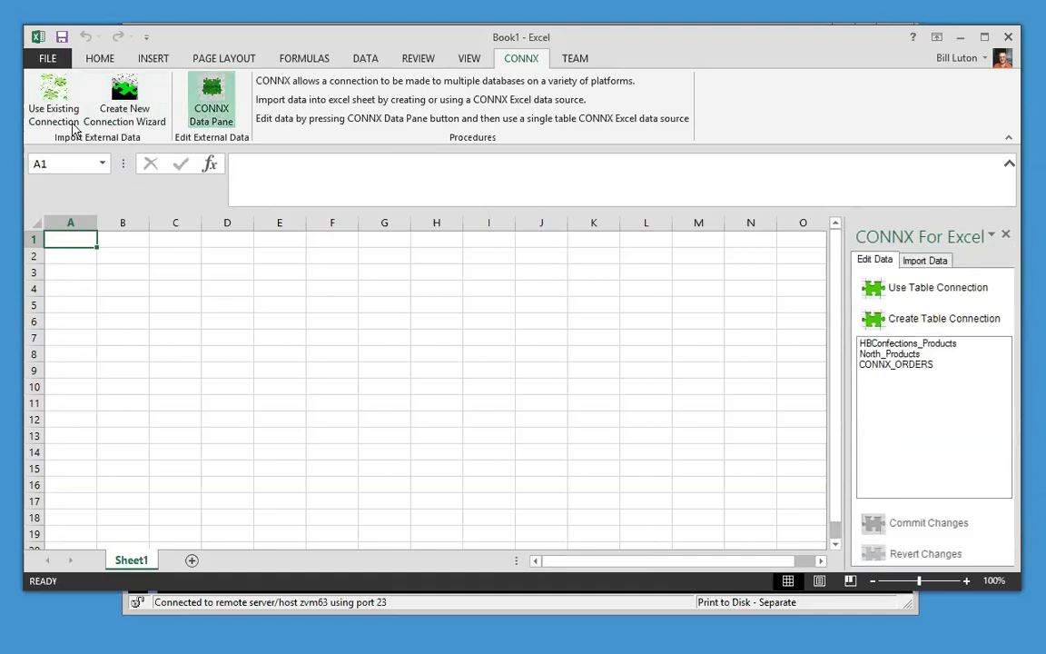
left_click(938, 261)
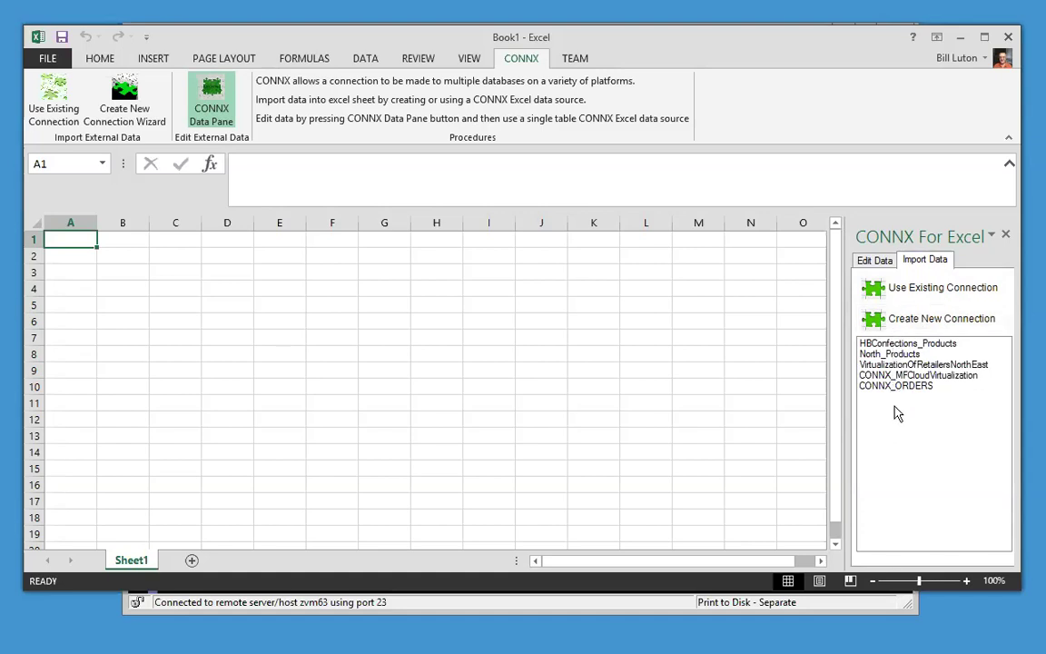
Examine the CONNX_MFCloudVirtualization connection's data dictionary, source tables, SQL statement and query diagram, and cancel without editing it
left_click(910, 378)
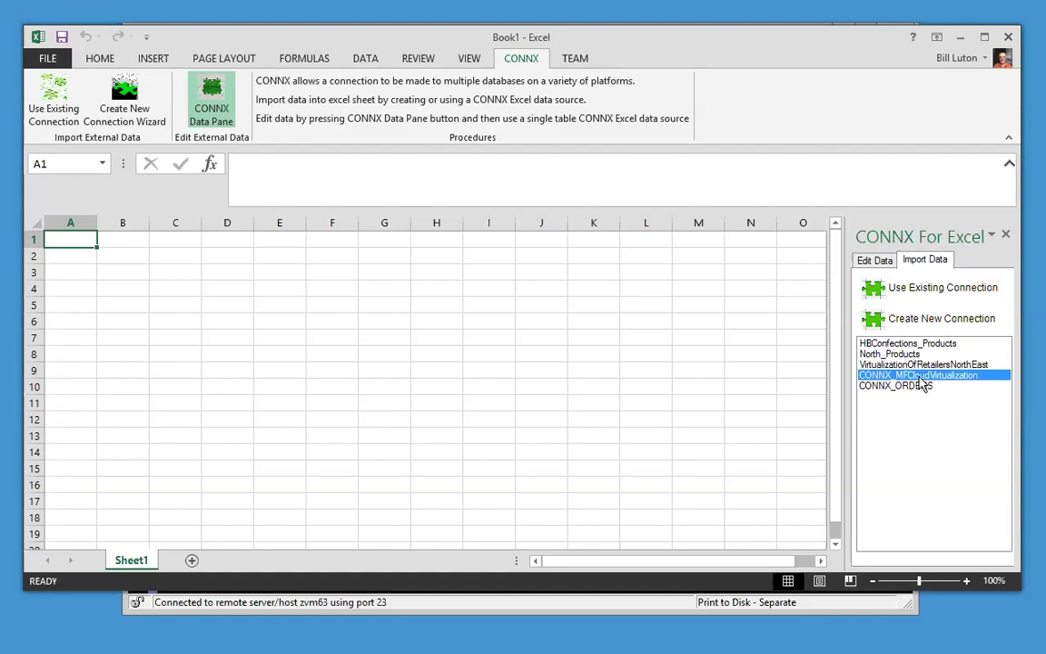
right_click(920, 376)
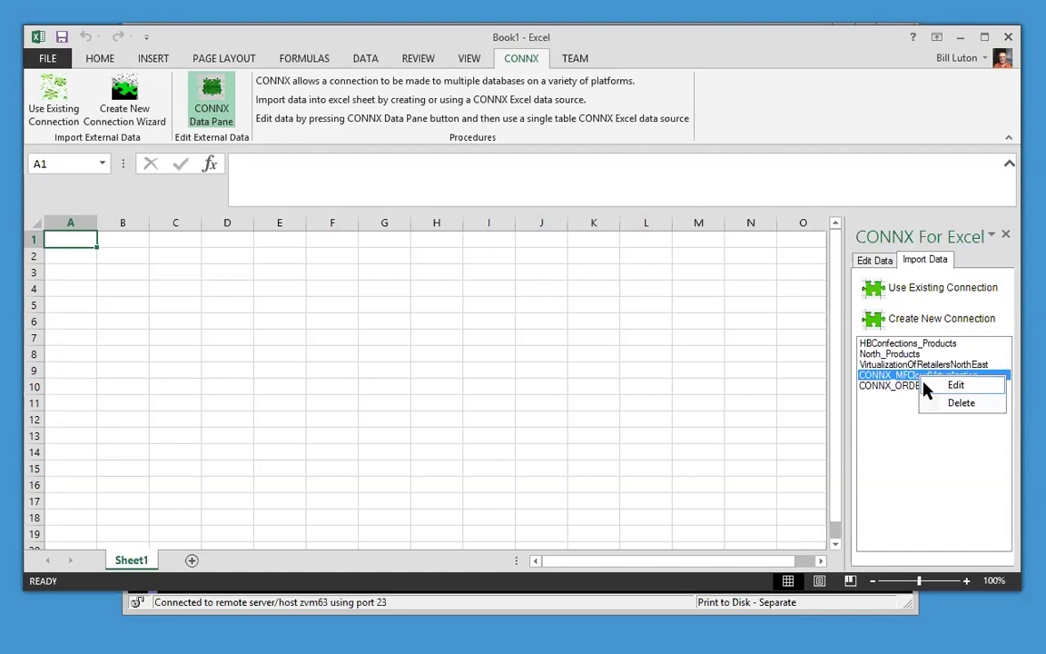
left_click(960, 389)
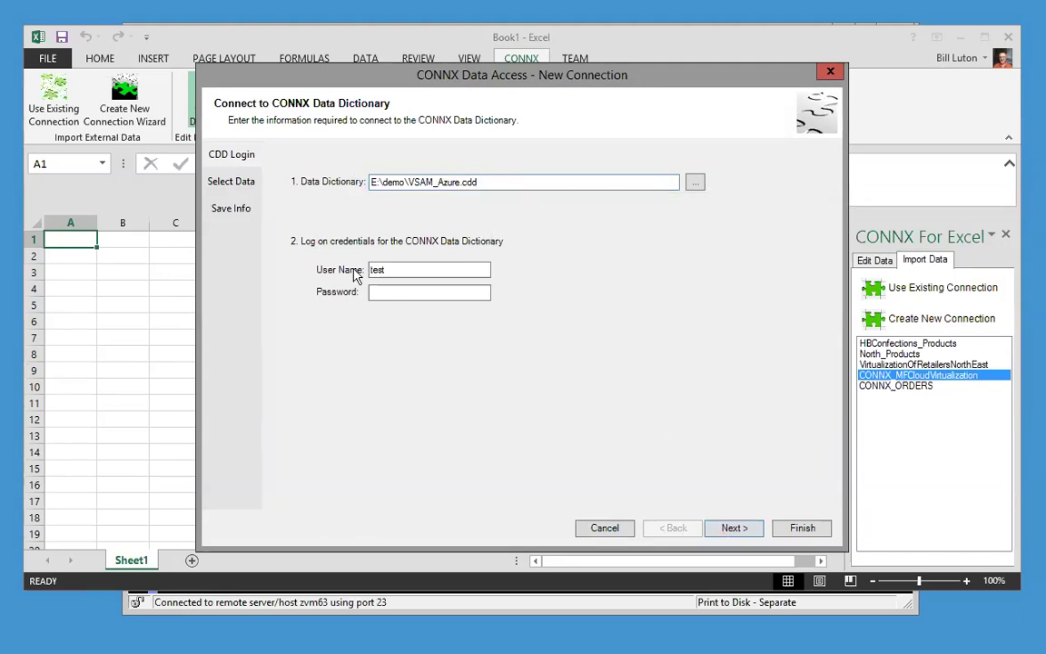
left_click(737, 528)
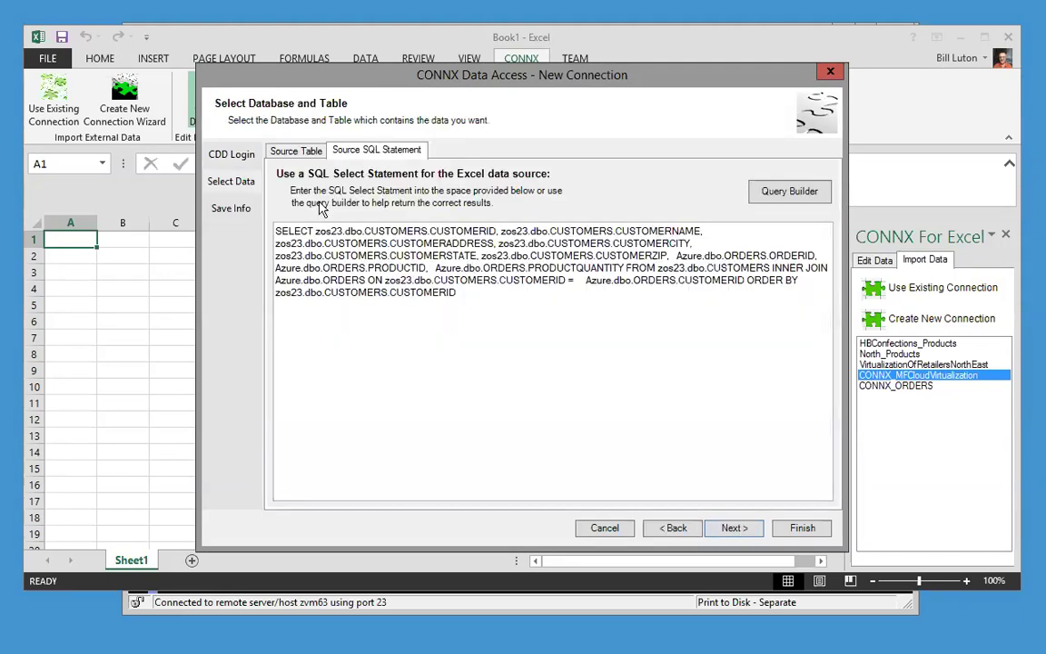
left_click(292, 153)
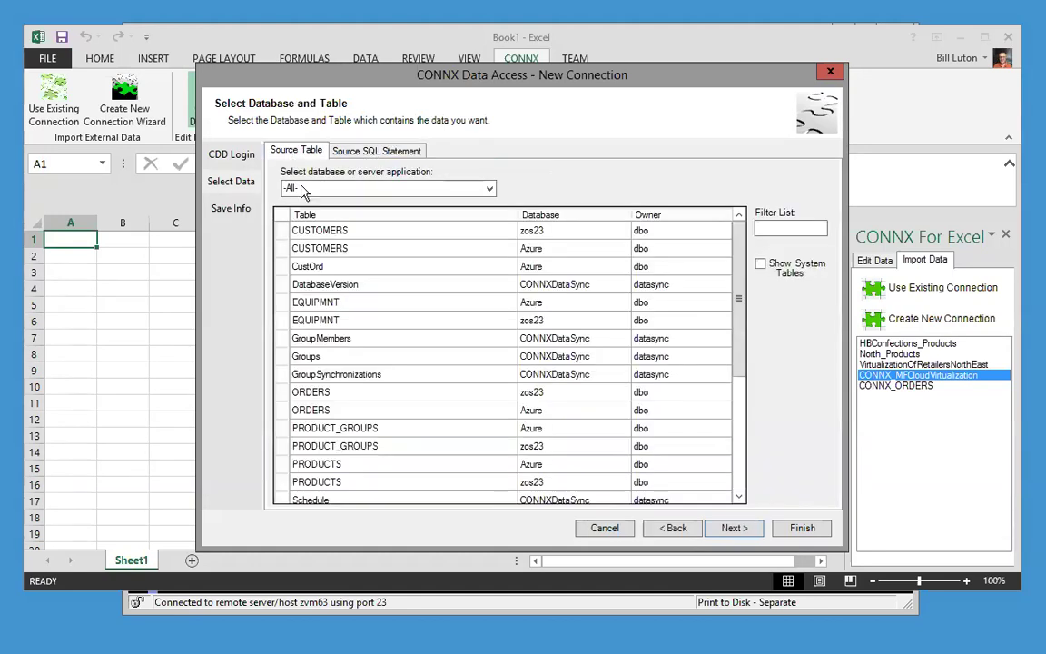
left_click(356, 153)
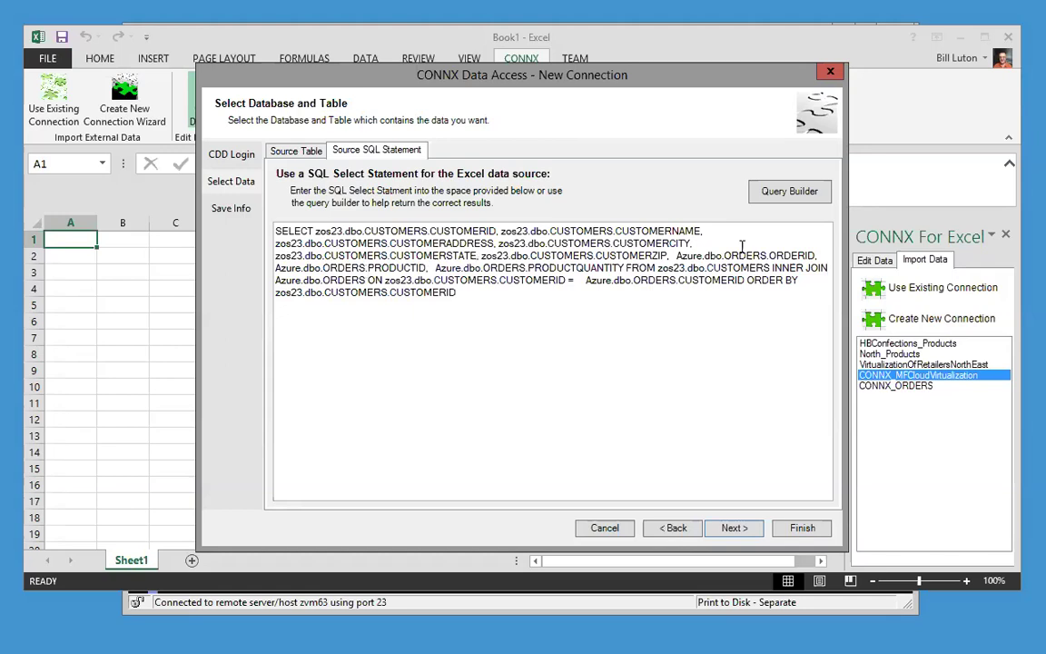
left_click(779, 202)
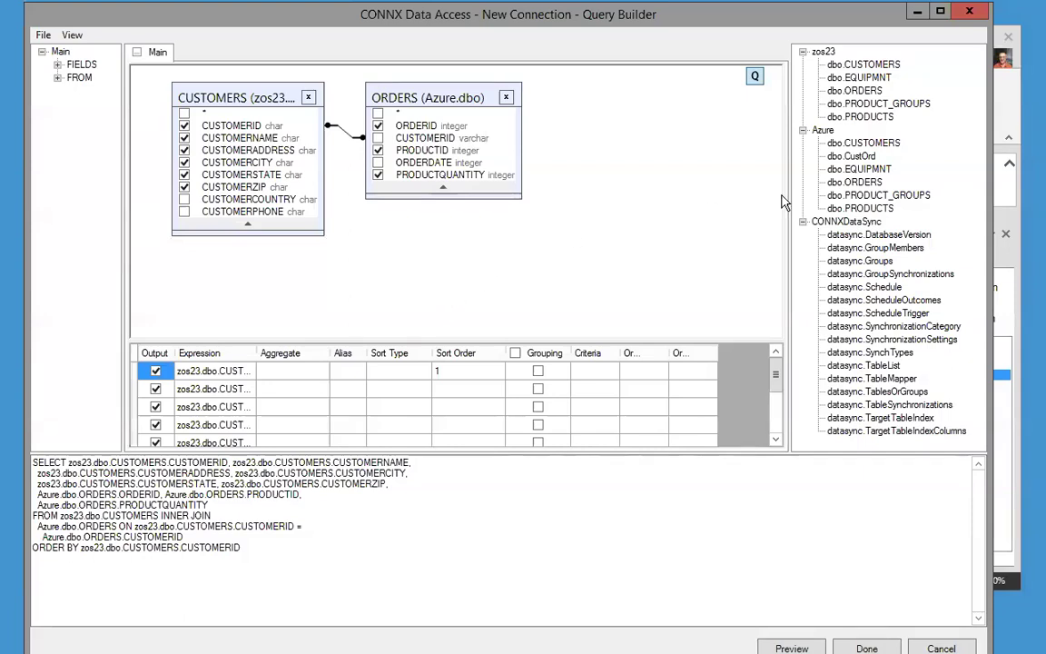
left_click(974, 14)
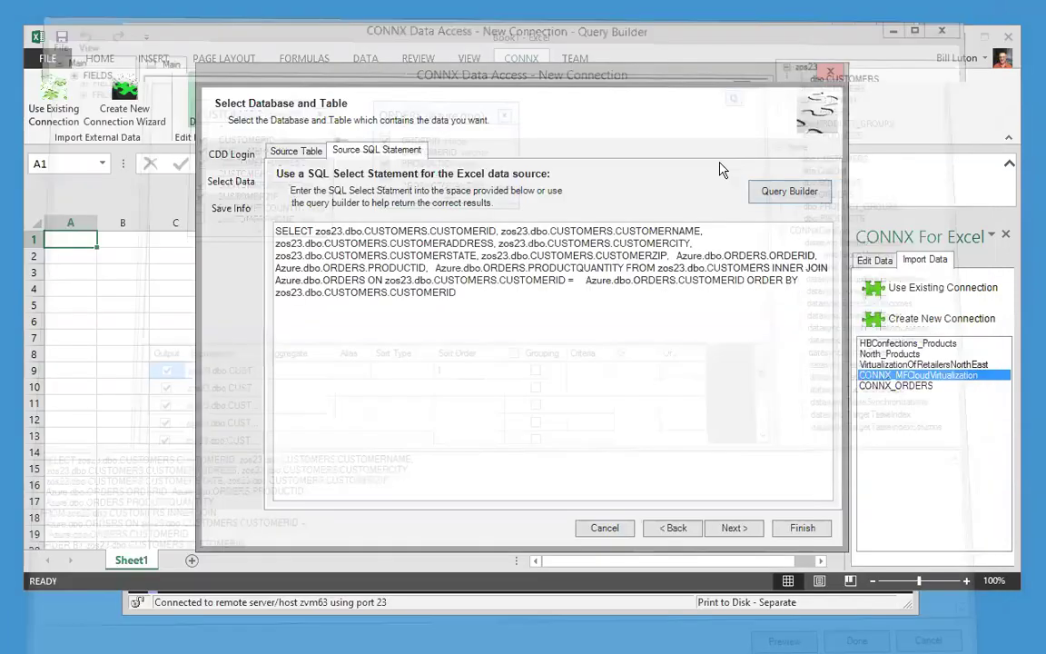
left_click(601, 529)
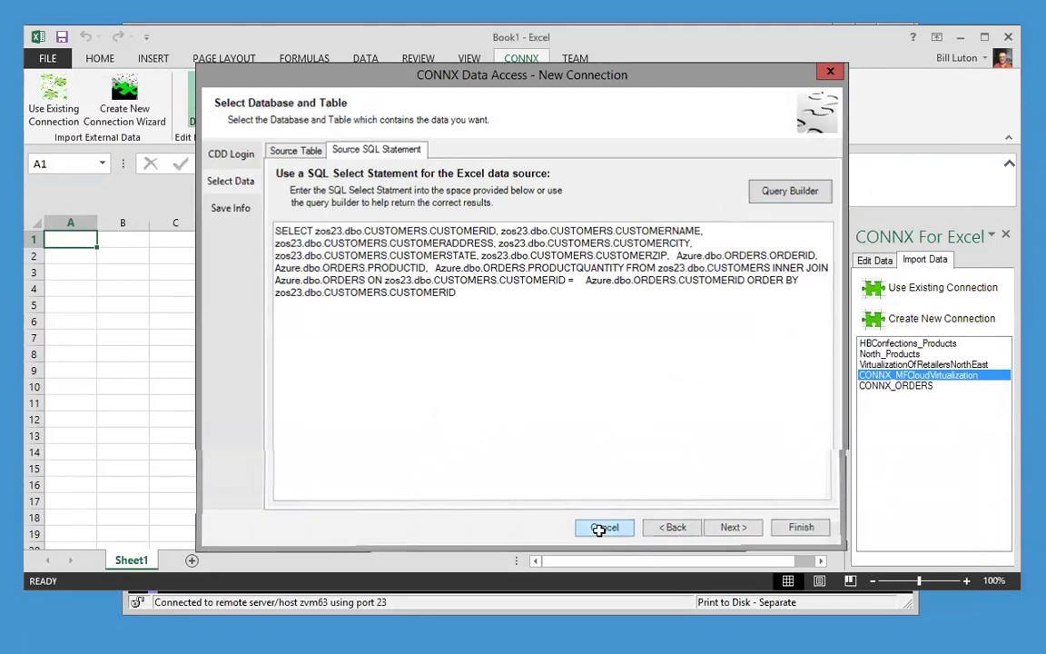
Import the CONNX_MFCloudVirtualization data into Sheet1 starting at cell A1
double_click(883, 379)
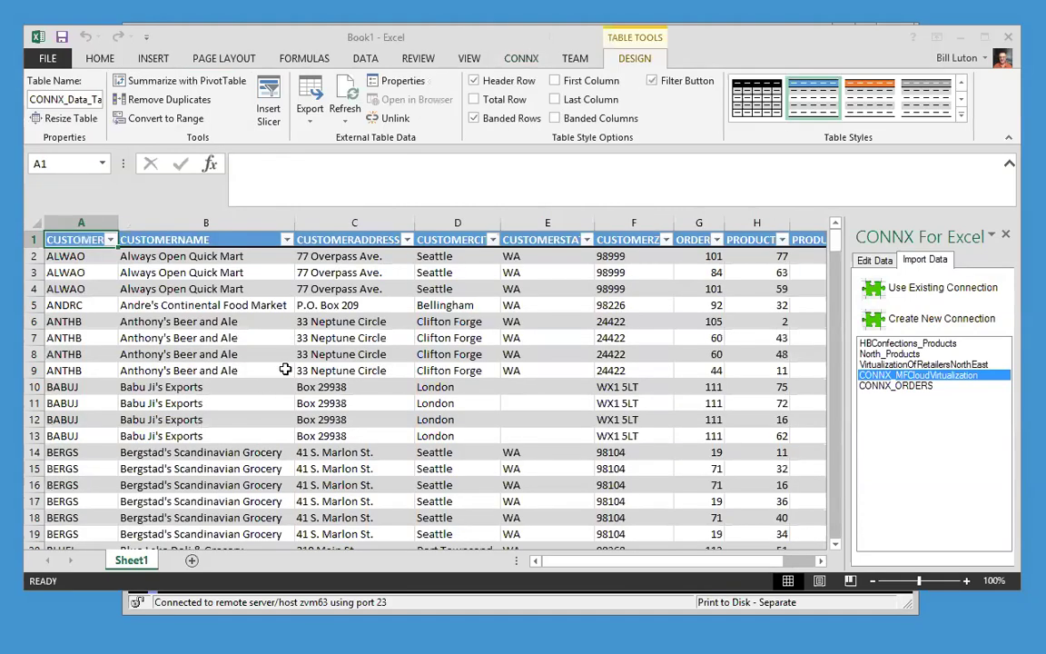